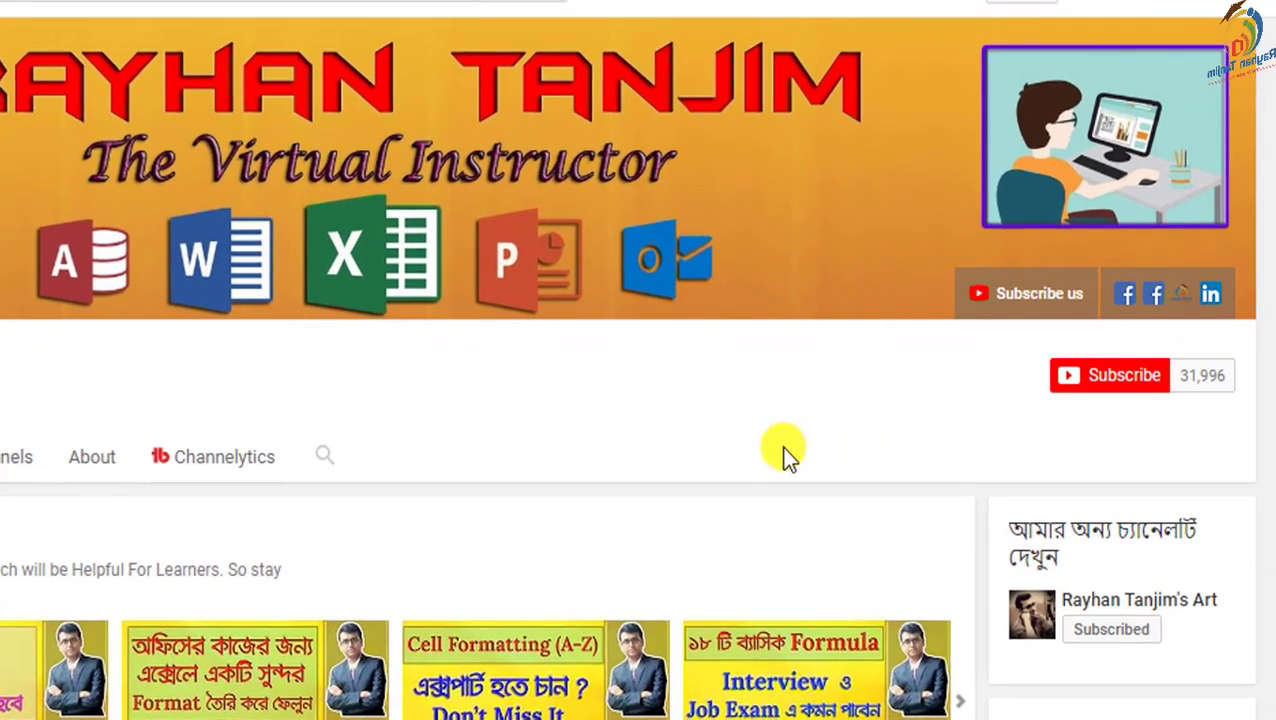
Subscribe to the YouTube channel and set its notifications to All, including creator posts.
click(1127, 374)
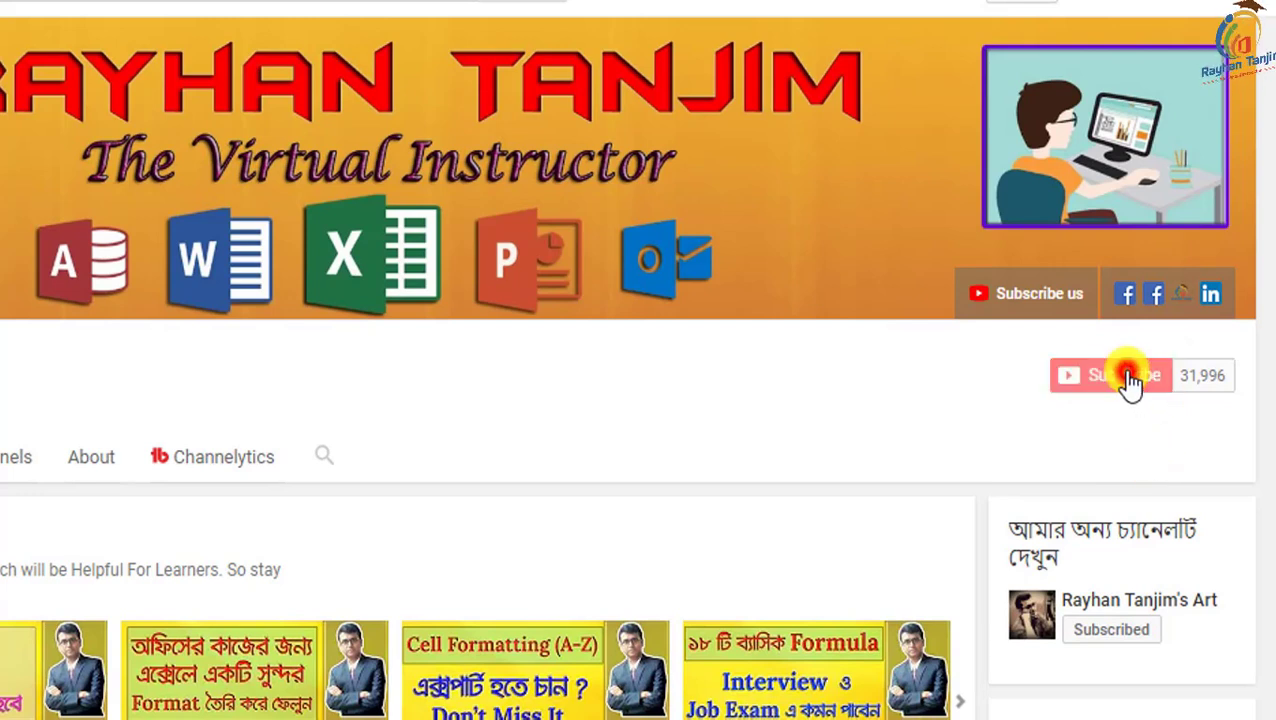
click(1152, 378)
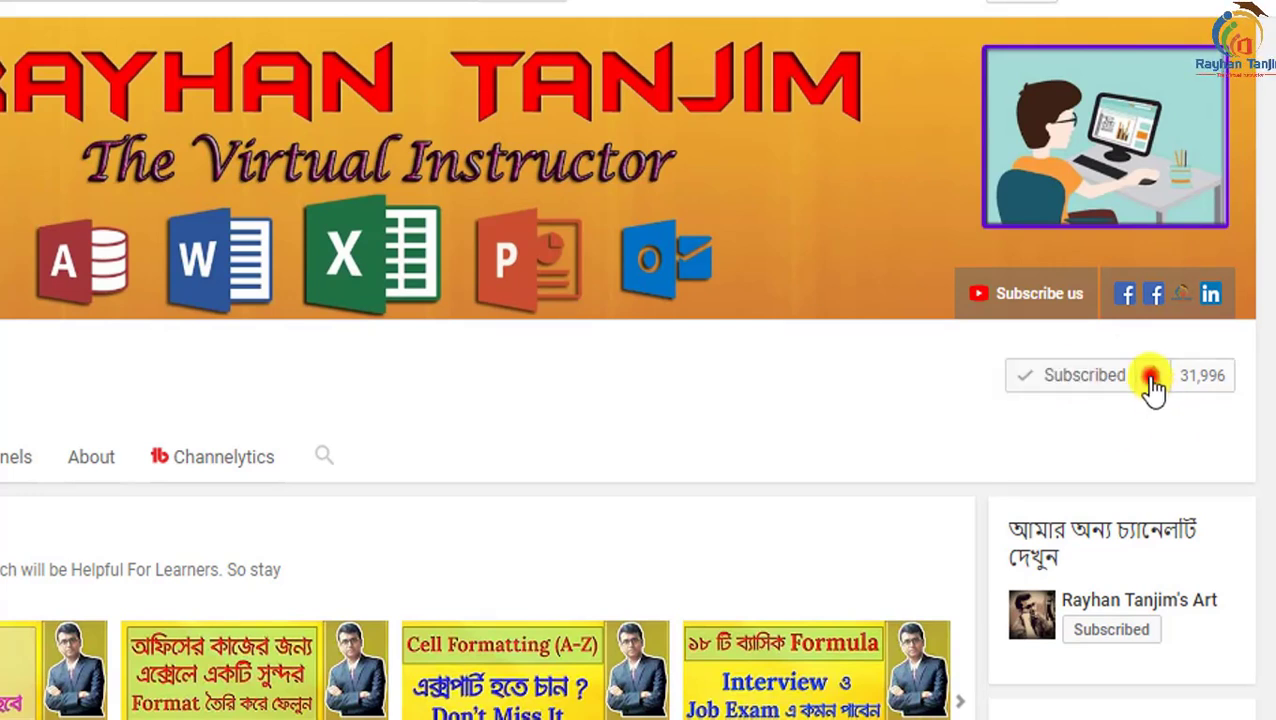
click(194, 243)
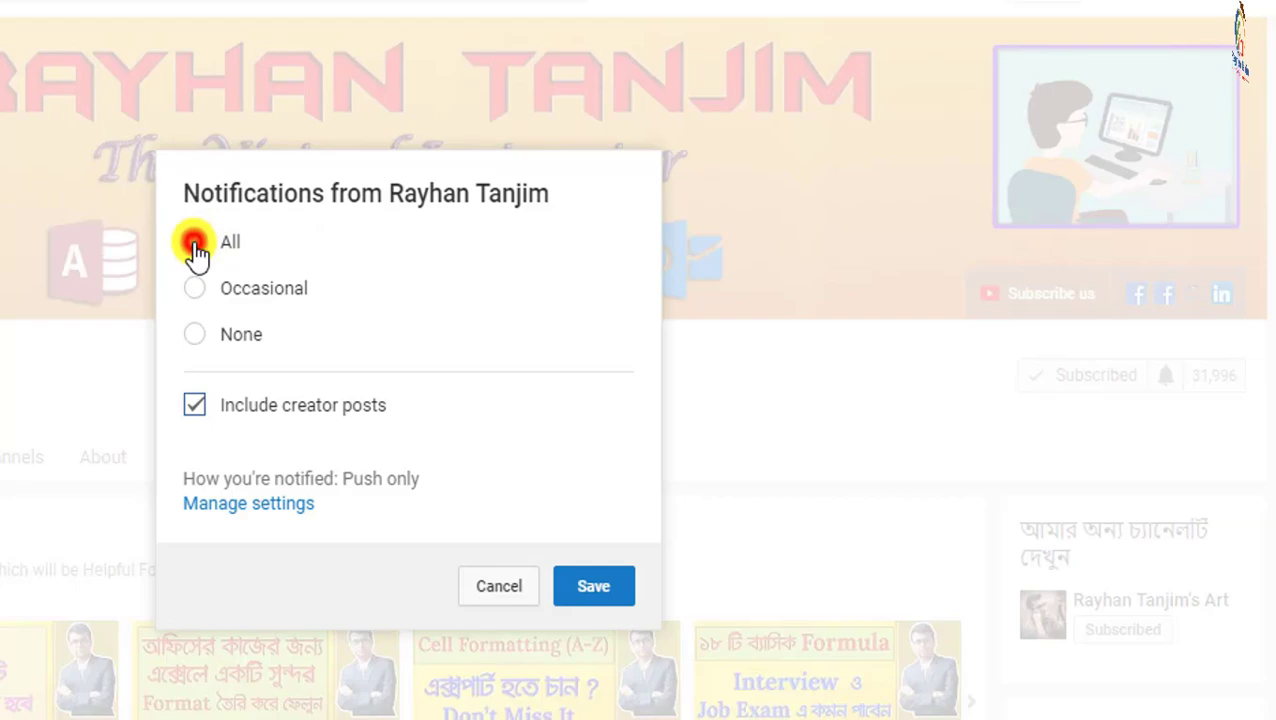
click(596, 590)
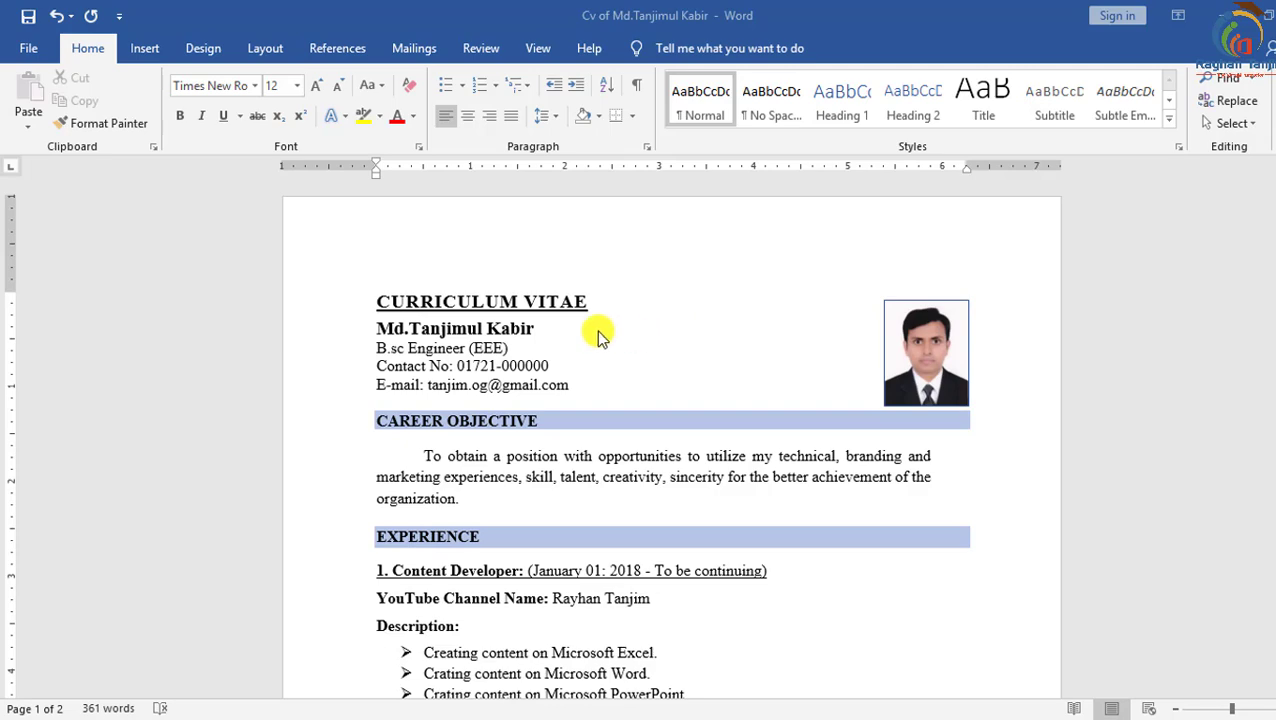
scroll(712, 475, down, 3)
scroll(712, 465, up, 3)
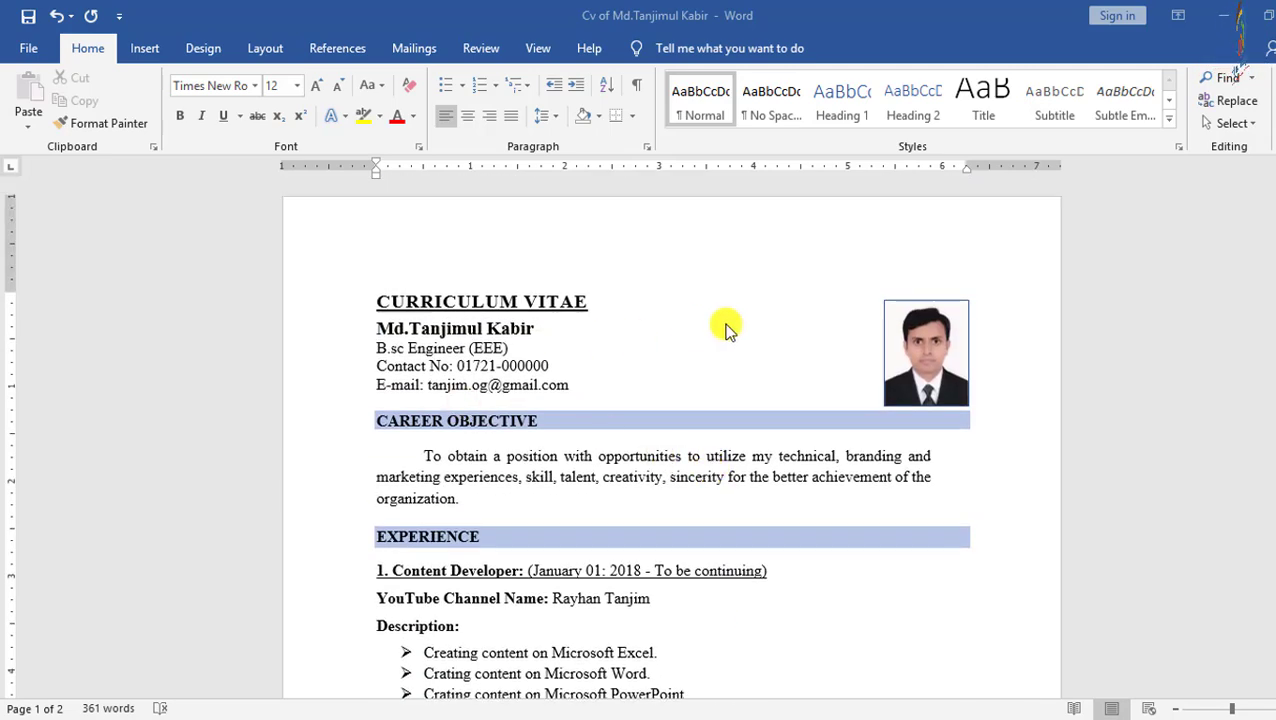
scroll(843, 489, down, 3)
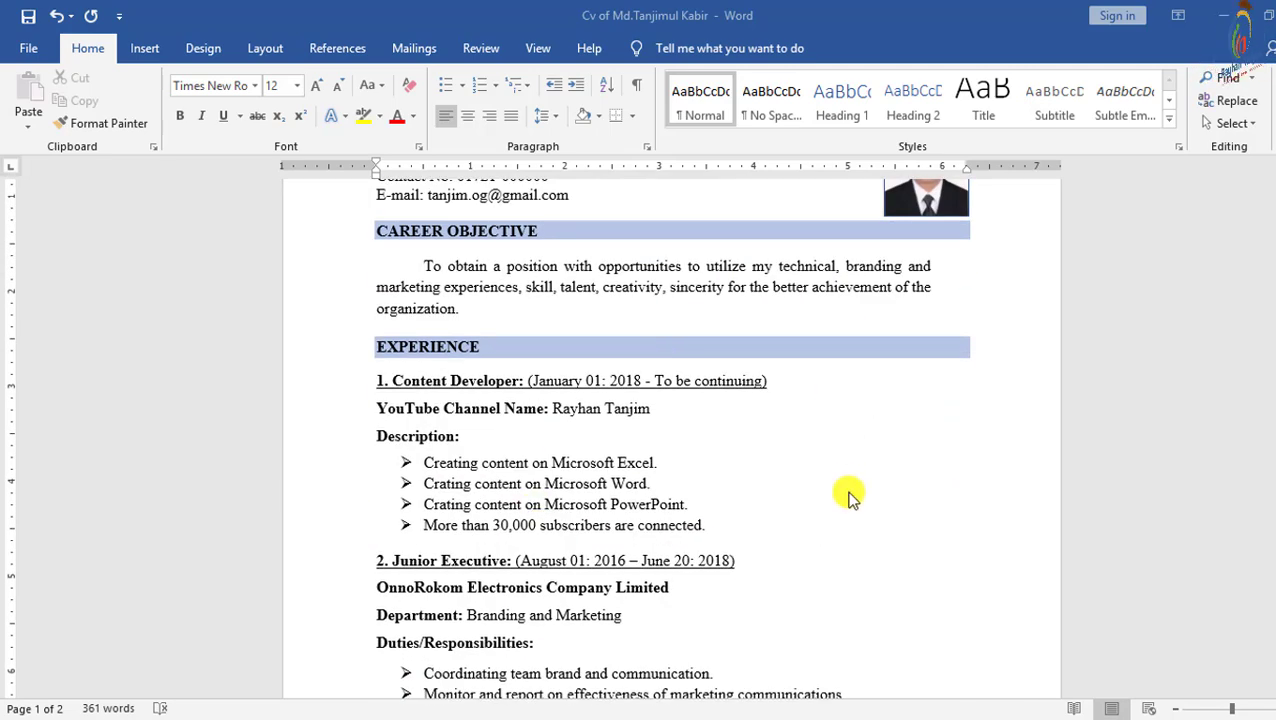
scroll(850, 498, up, 3)
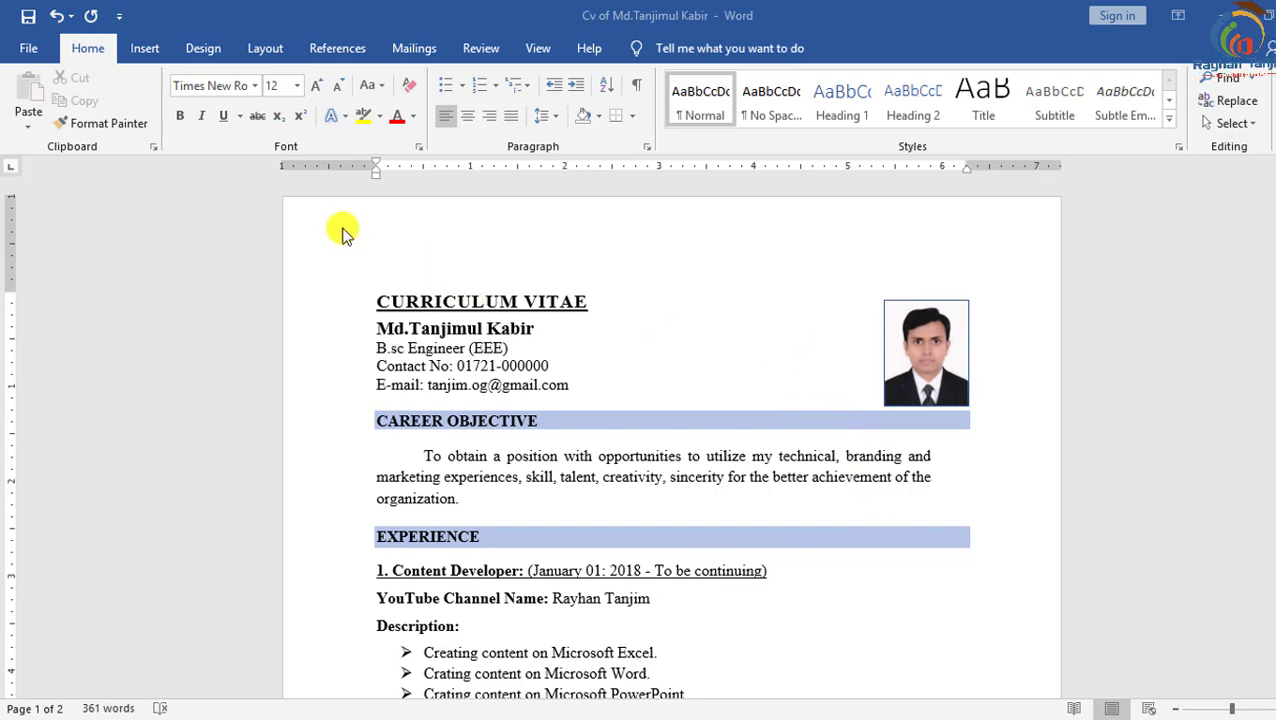
Verify A4 paper size and Portrait orientation, then apply Normal 1-inch margins.
click(265, 48)
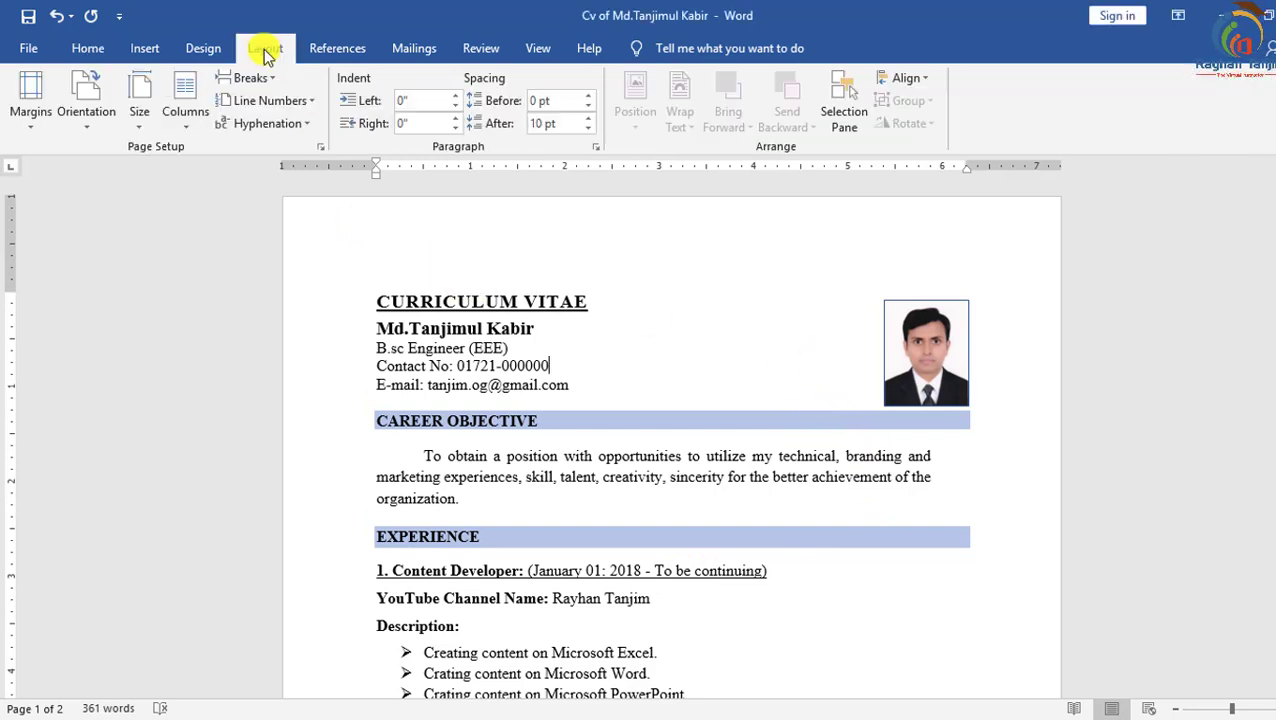
click(130, 128)
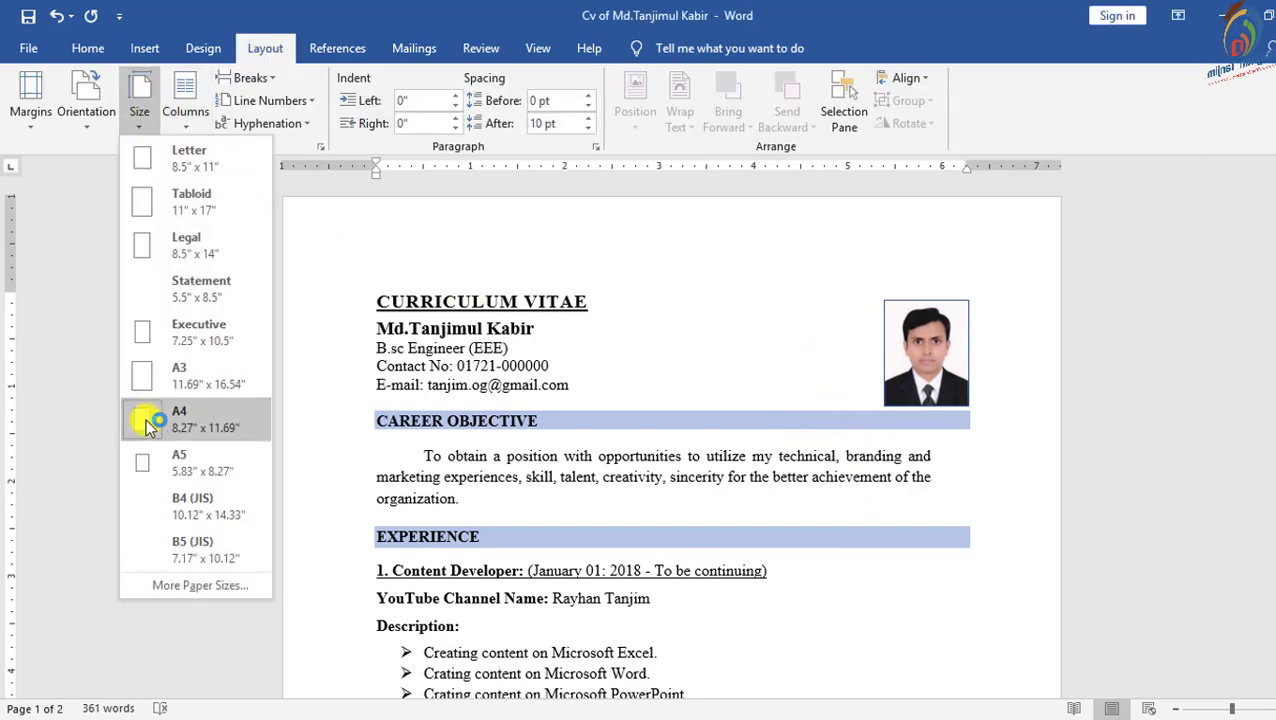
click(90, 132)
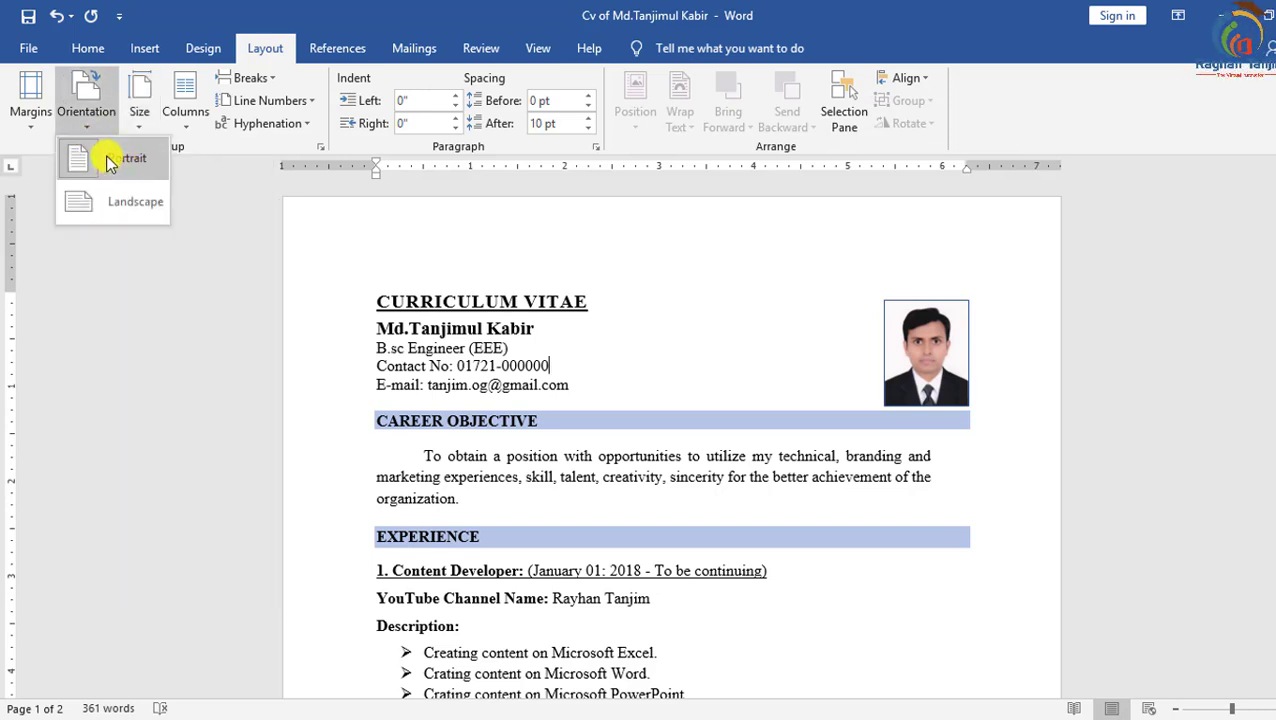
click(27, 133)
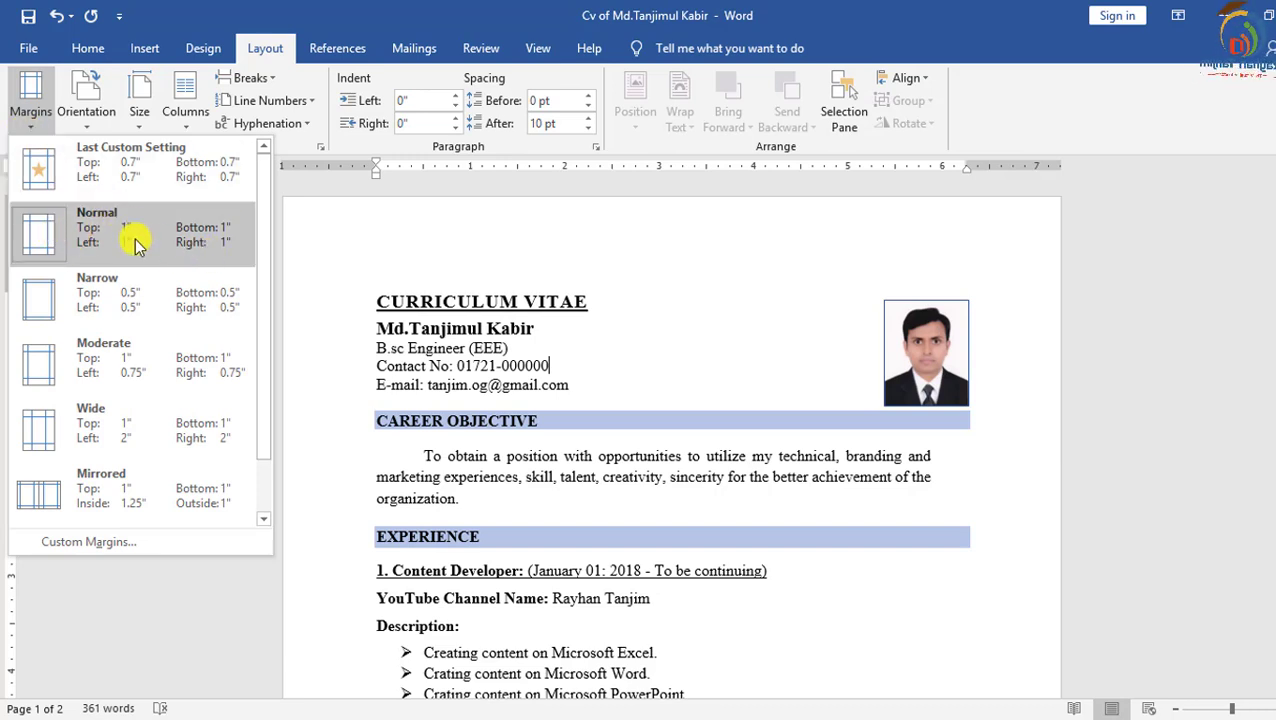
click(168, 240)
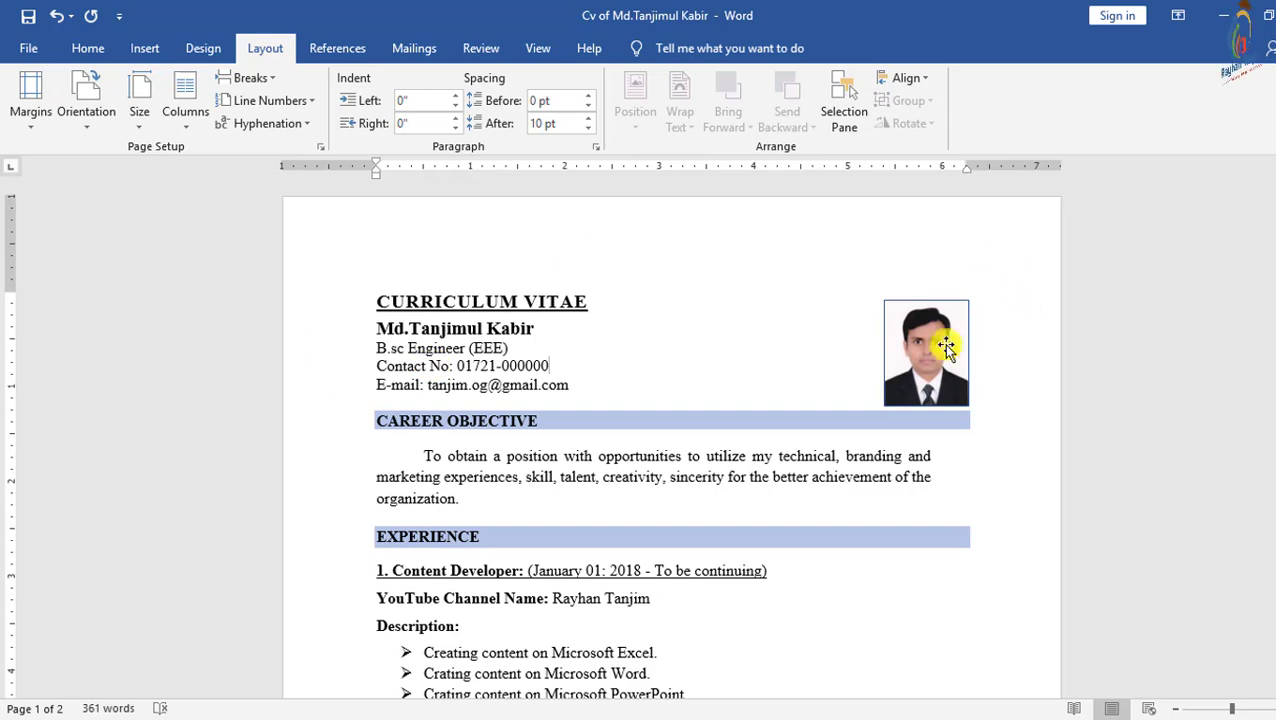
click(915, 348)
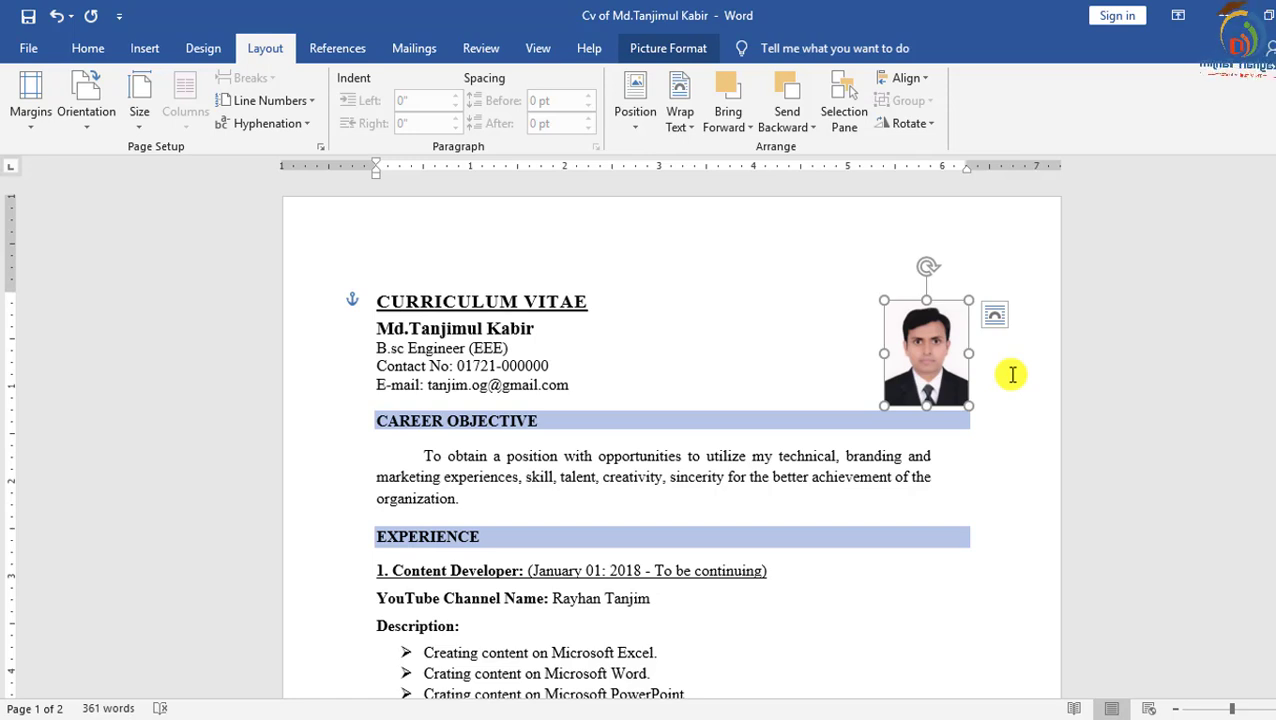
mouse_move(472, 385)
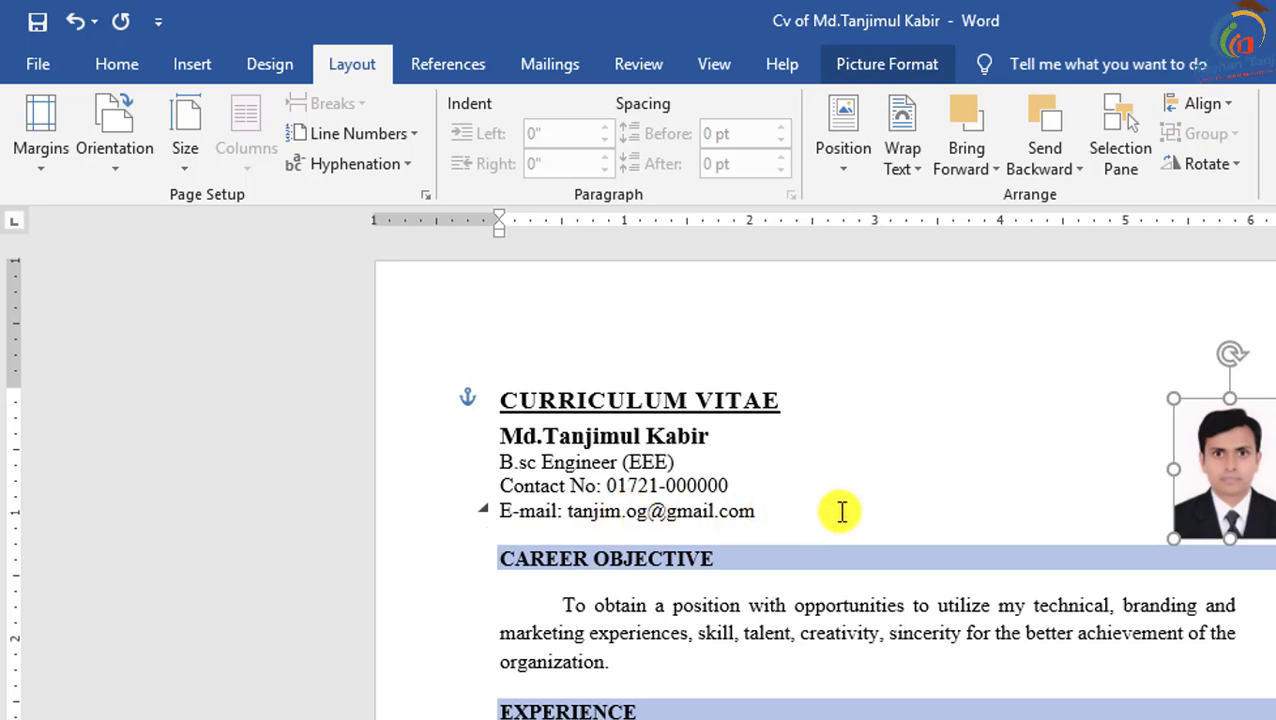
click(760, 512)
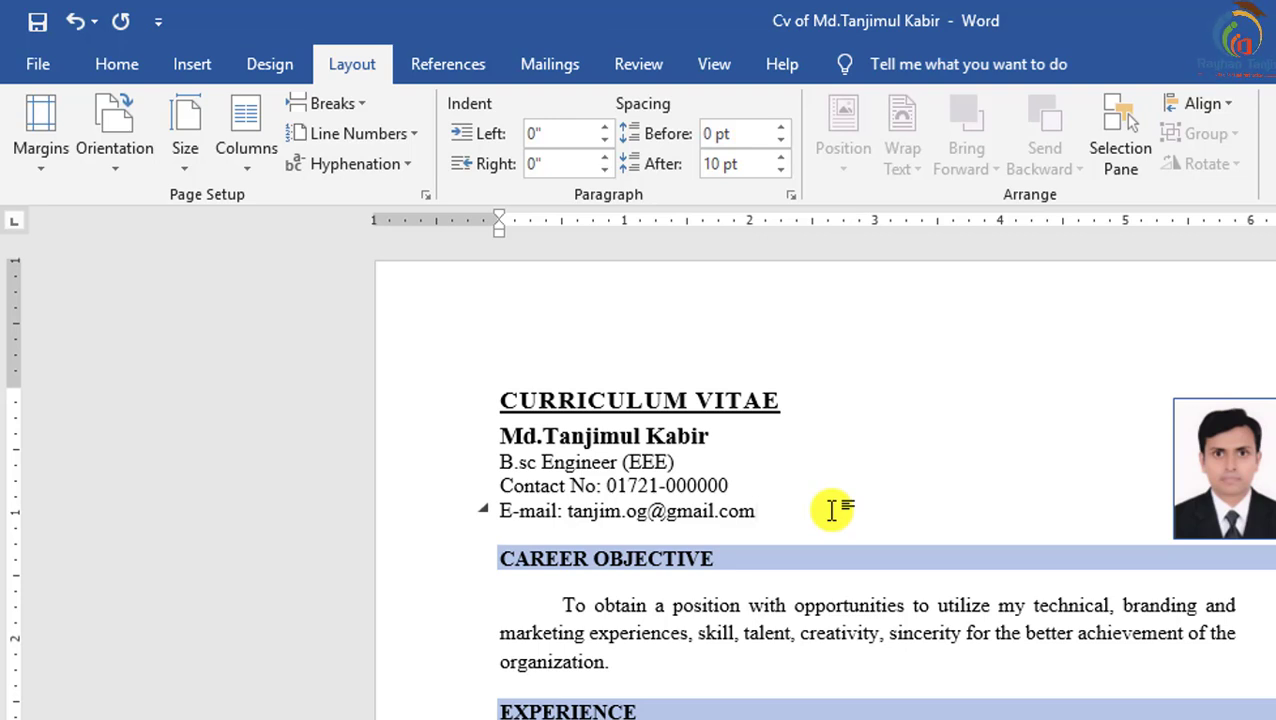
Insert a comma, then check the career objective text is Times New Roman 12 pt.
click(737, 633)
text(,)
click(110, 66)
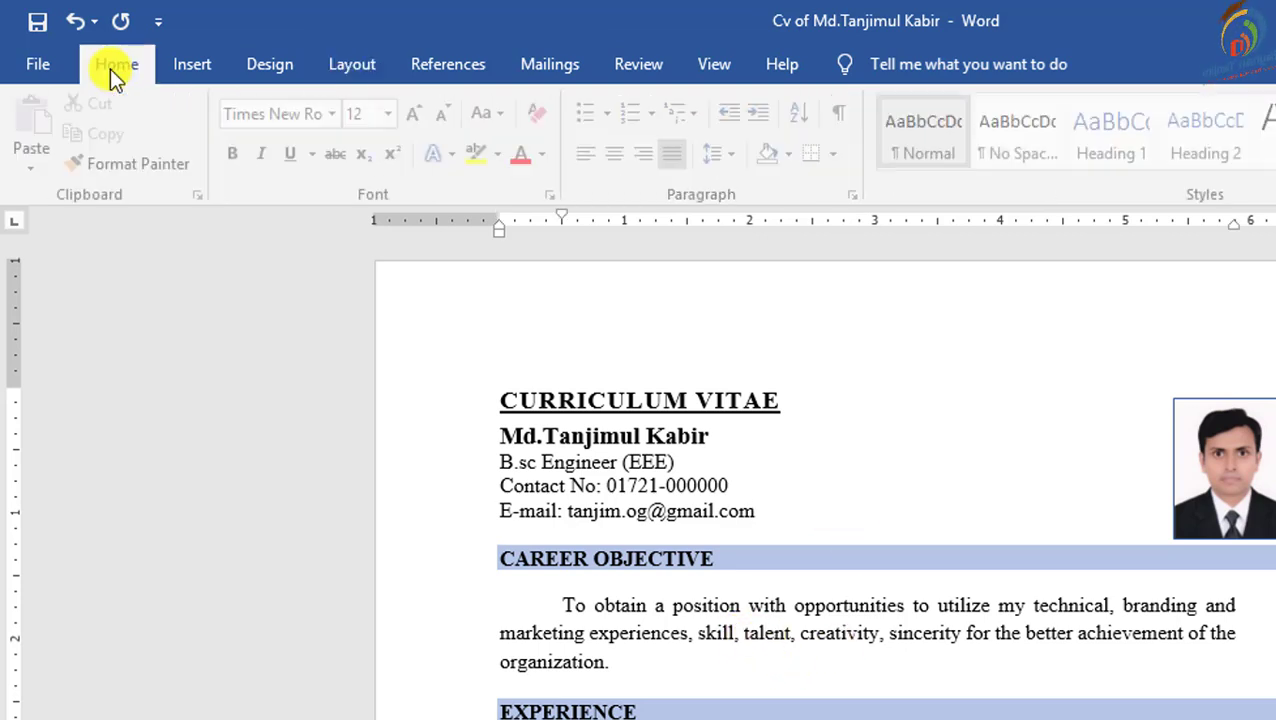
click(619, 633)
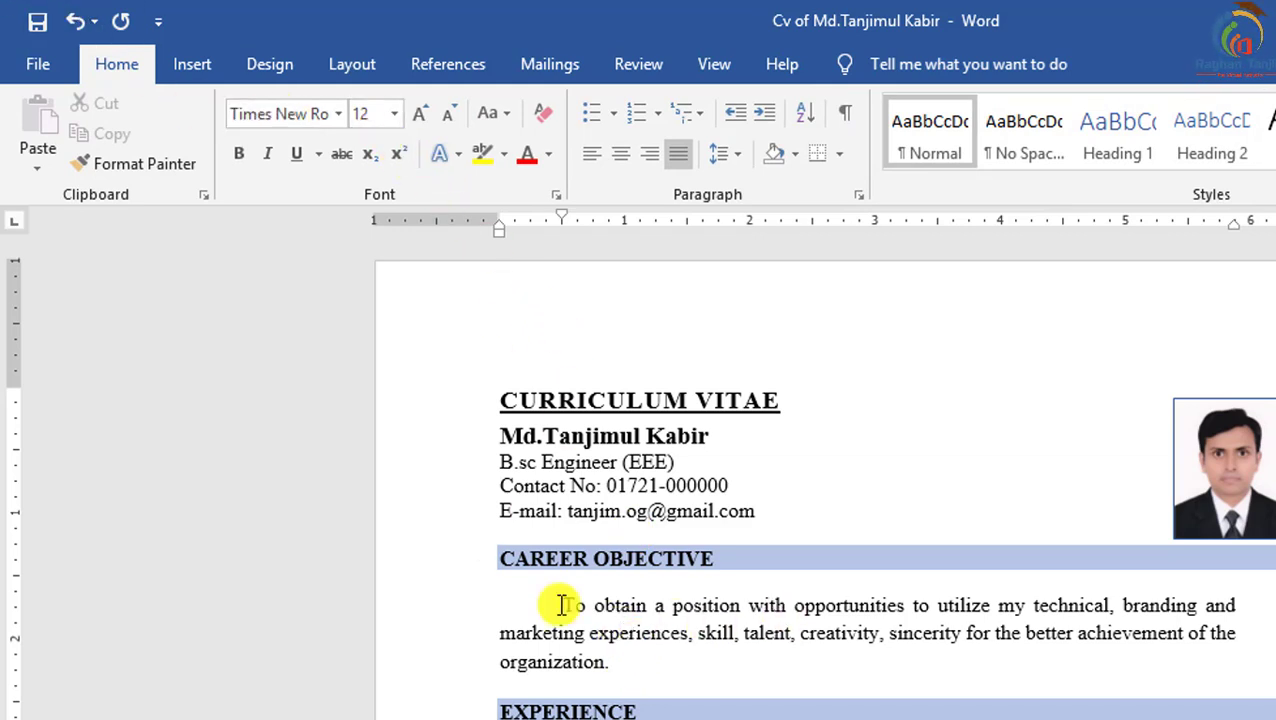
drag(562, 604, 615, 658)
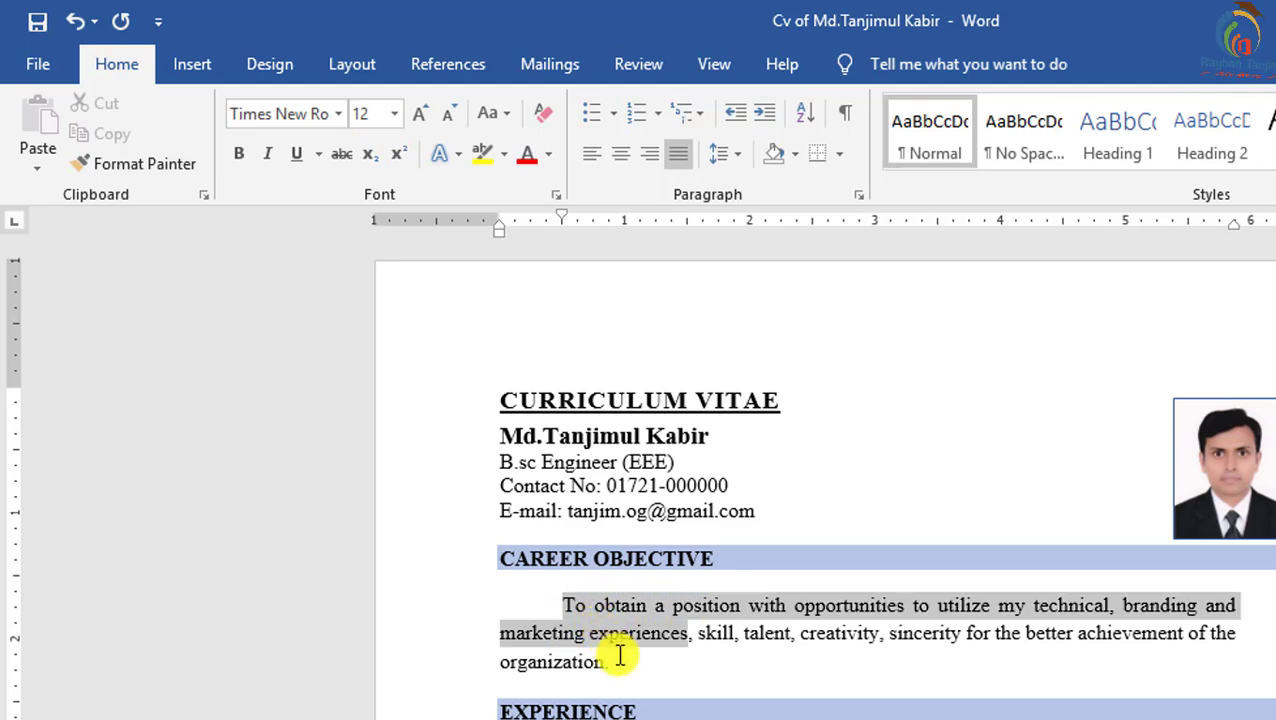
click(656, 680)
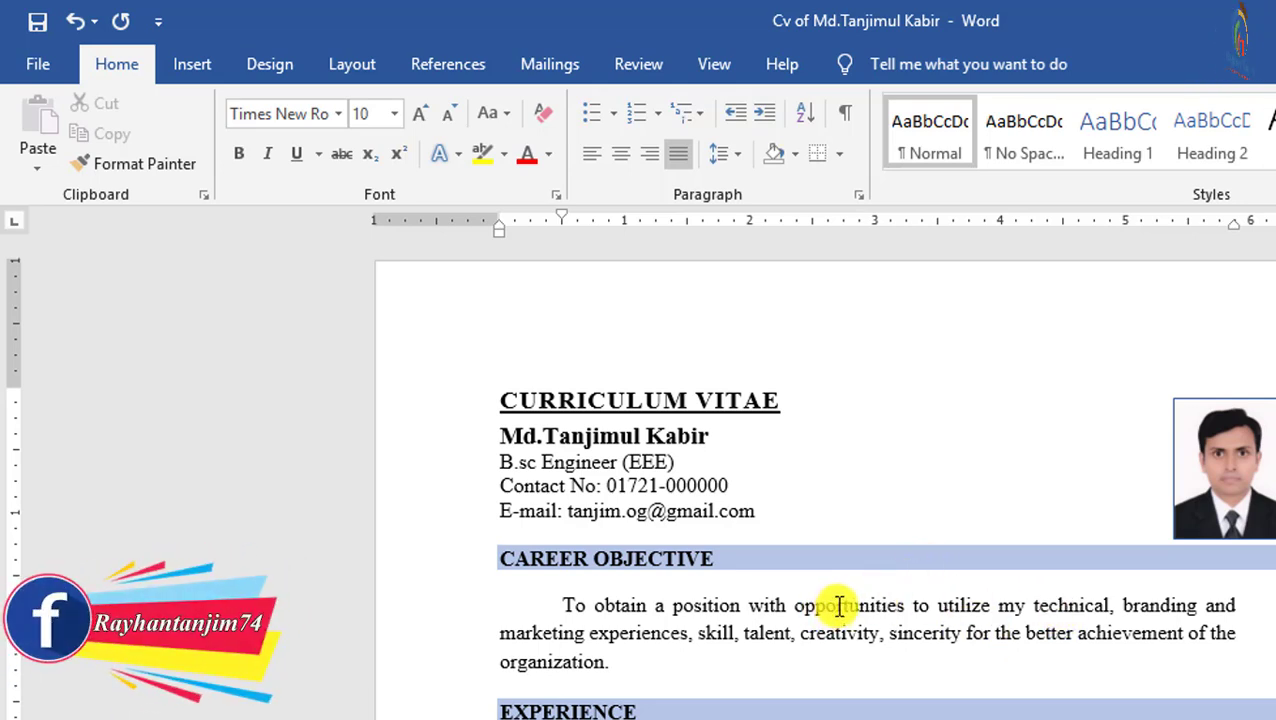
scroll(839, 607, down, 1)
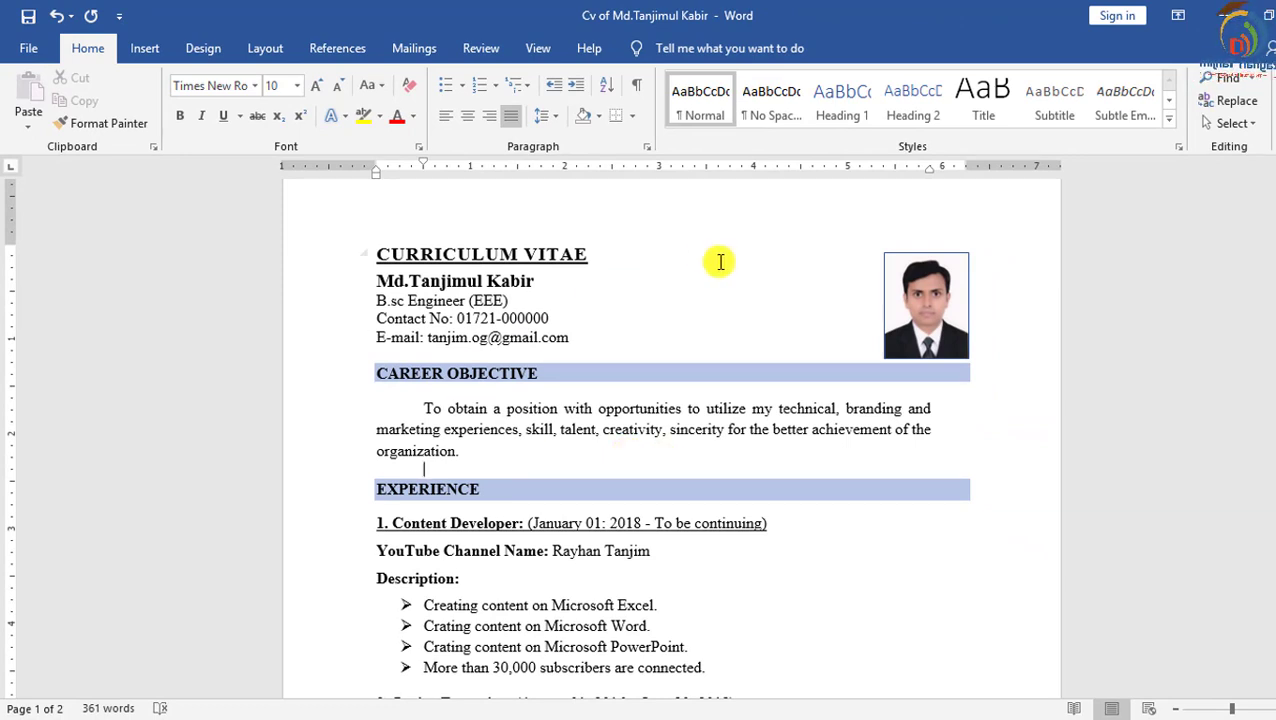
Set the Bachelor of Science and University lines to 12 pt, then return to ICT Qualification.
scroll(586, 497, down, 4)
scroll(586, 497, down, 5)
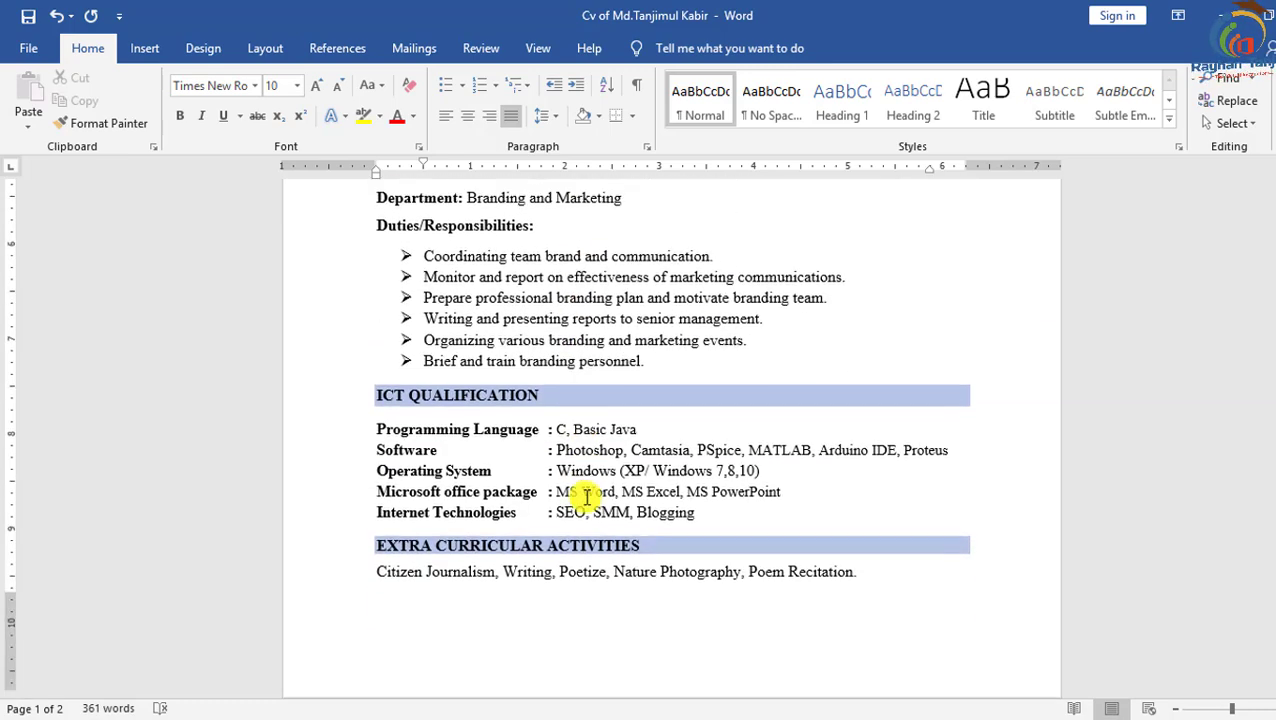
scroll(727, 388, down, 2)
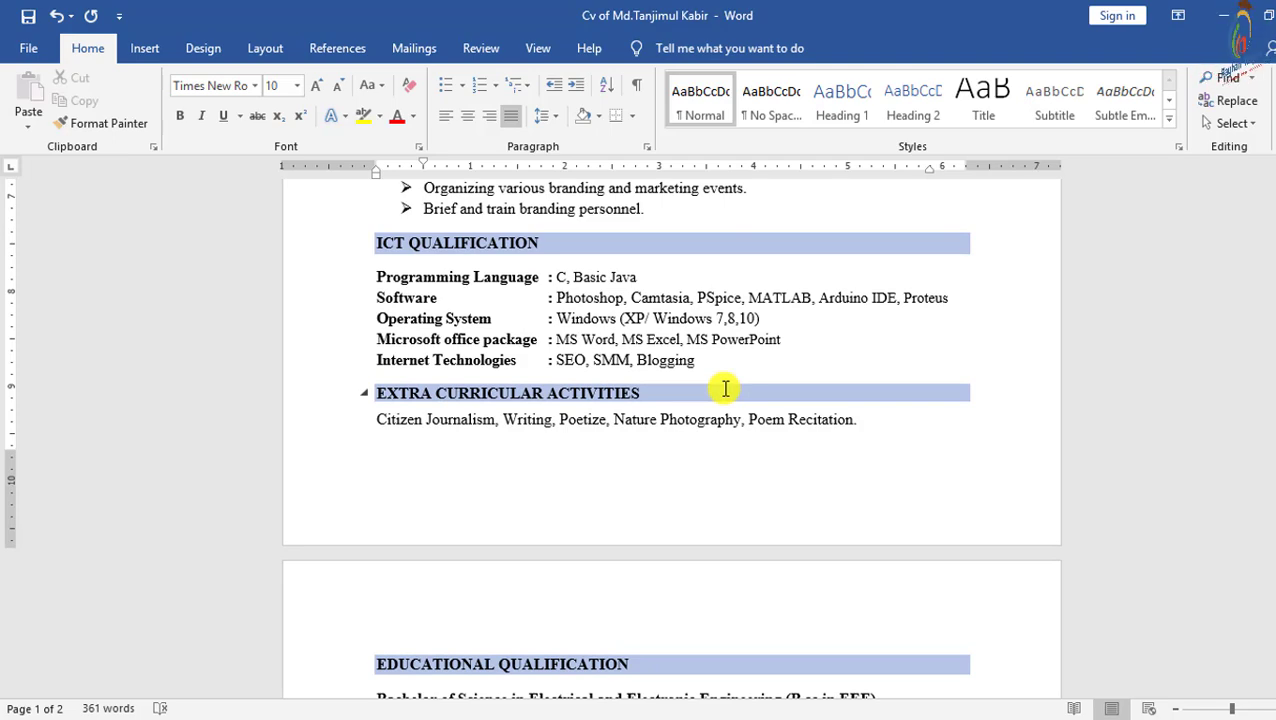
scroll(725, 388, up, 1)
scroll(725, 388, up, 3)
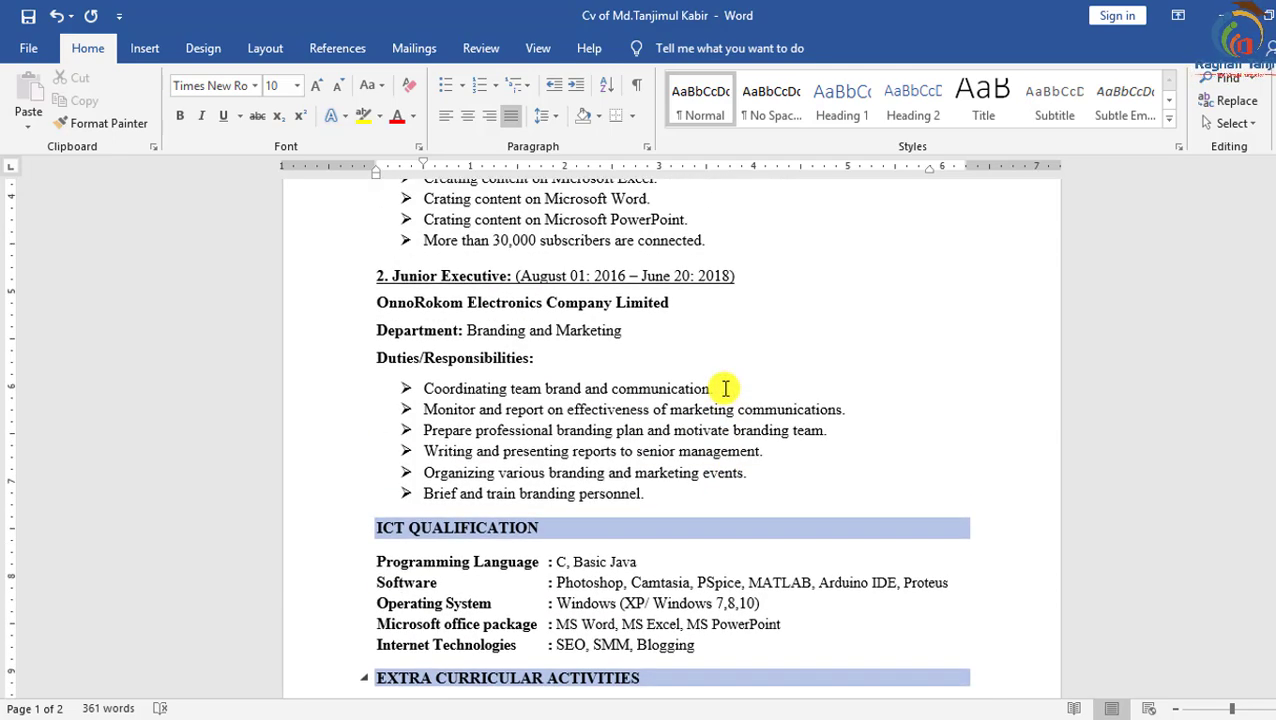
scroll(725, 388, up, 2)
scroll(705, 425, down, 10)
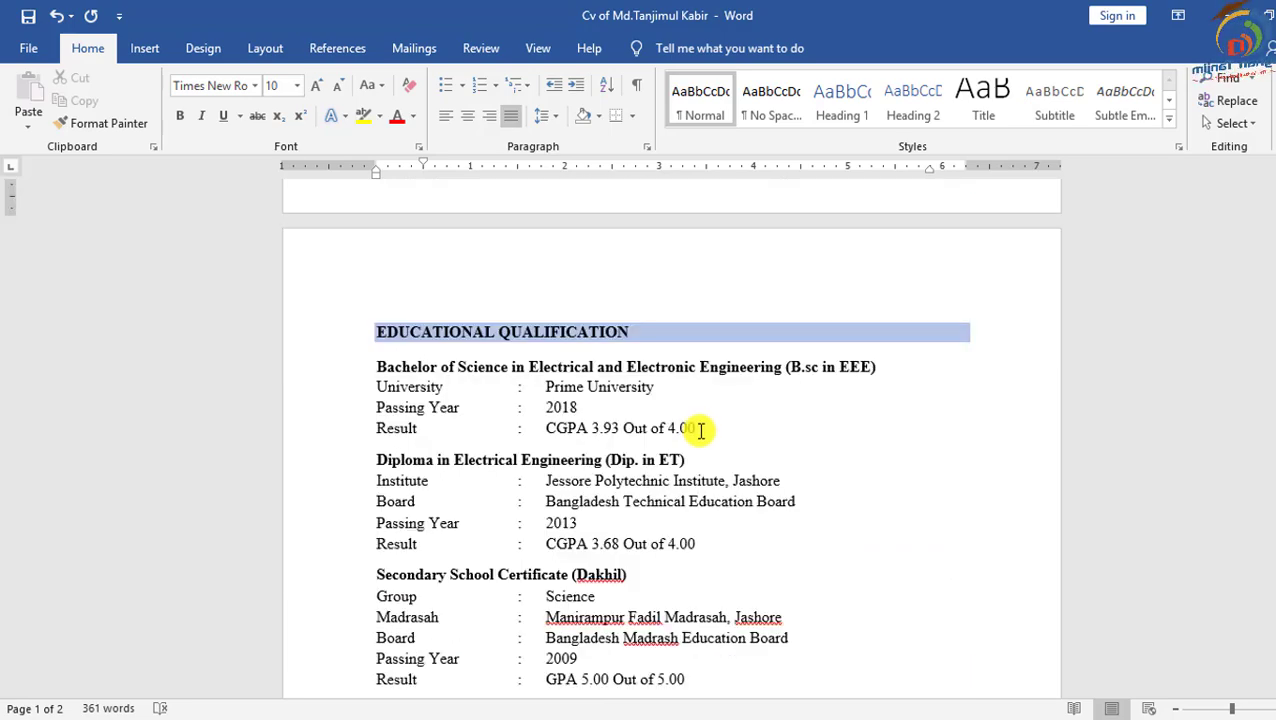
scroll(701, 430, up, 5)
scroll(701, 430, up, 3)
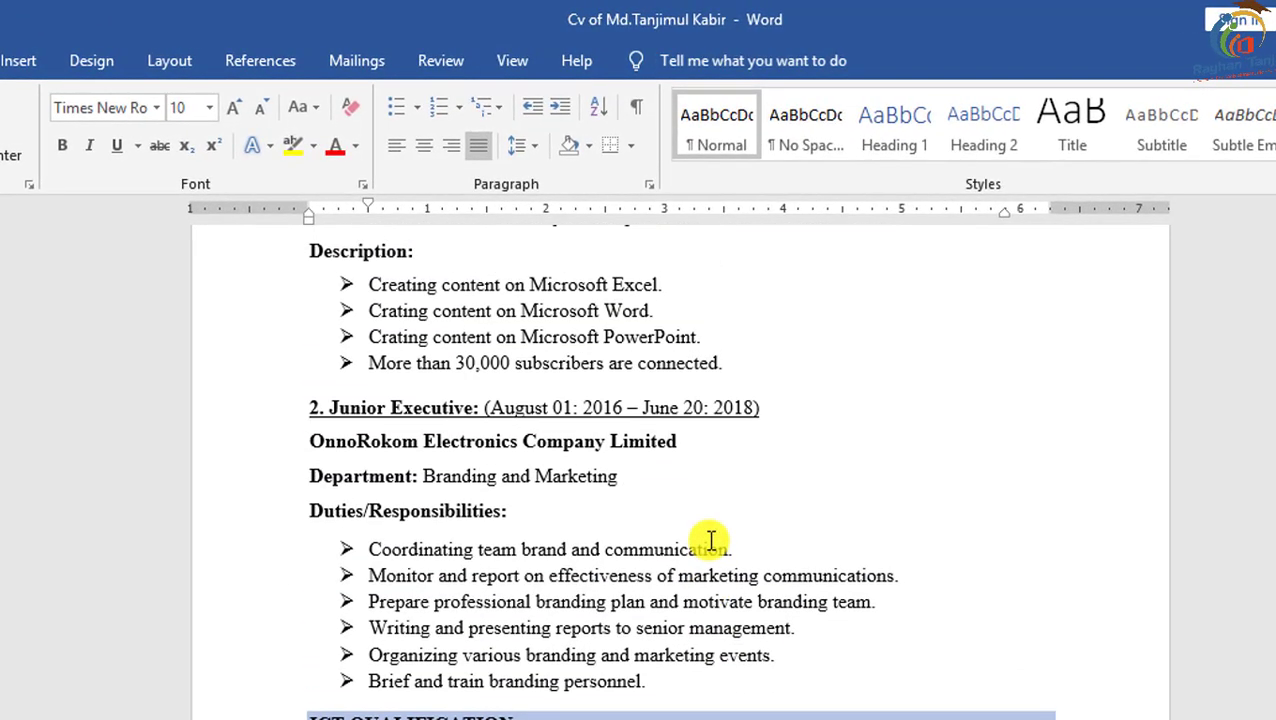
scroll(701, 430, up, 1)
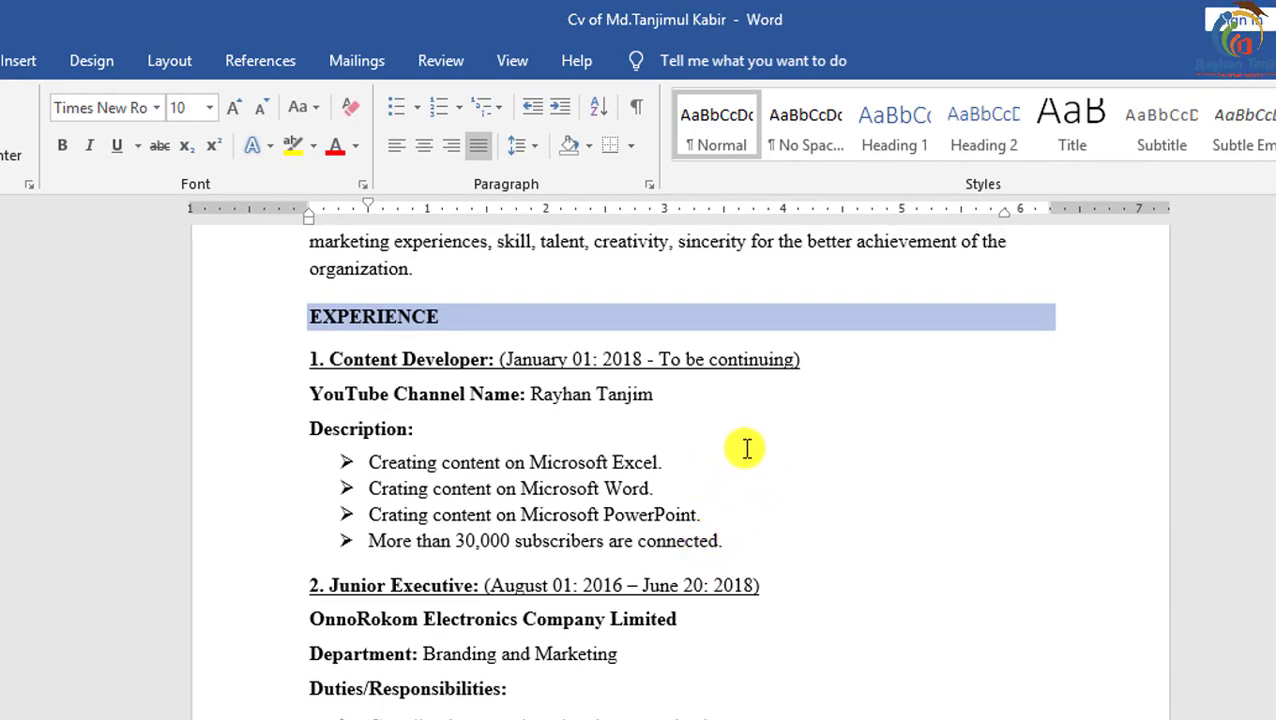
scroll(465, 394, down, 1)
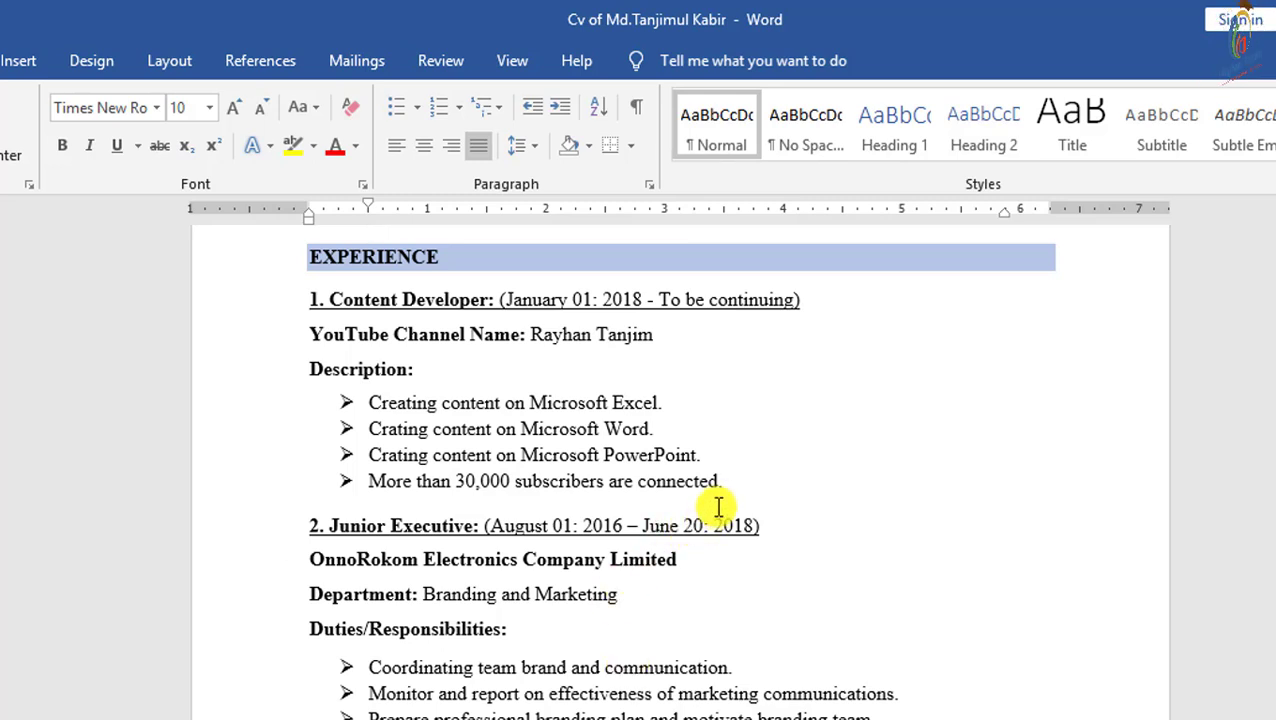
scroll(746, 461, up, 2)
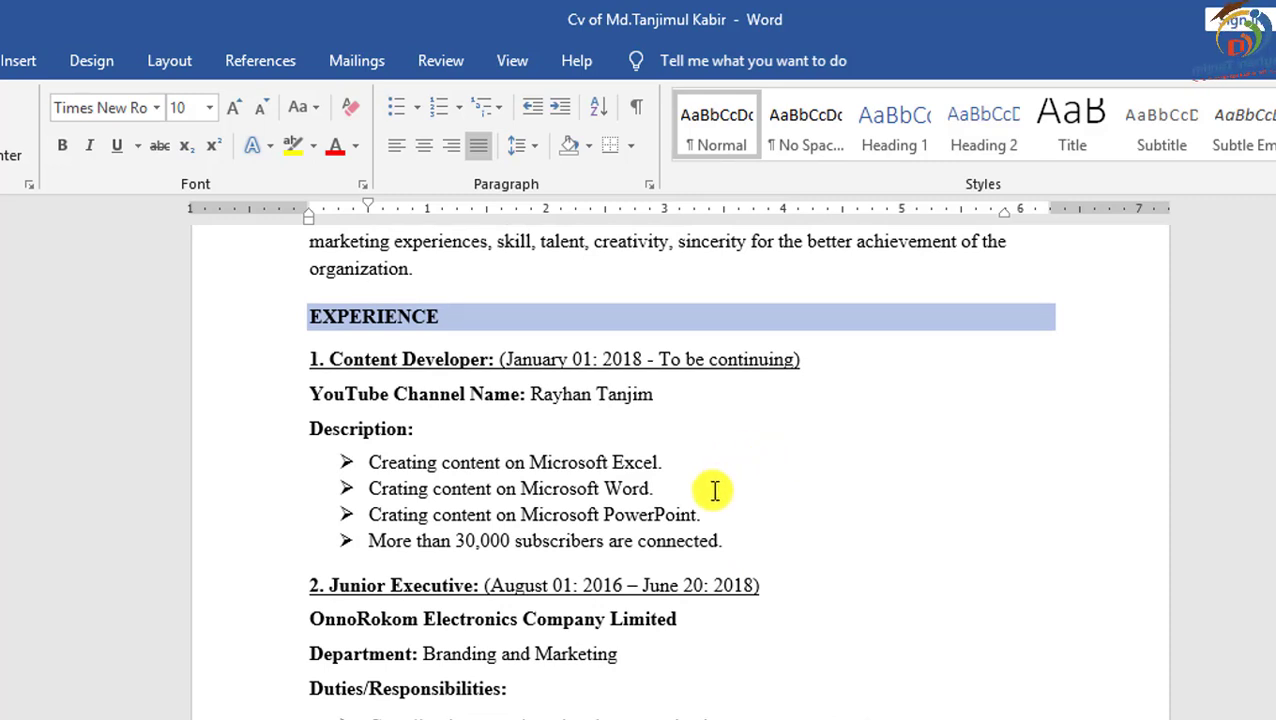
scroll(734, 514, down, 3)
scroll(734, 514, down, 1)
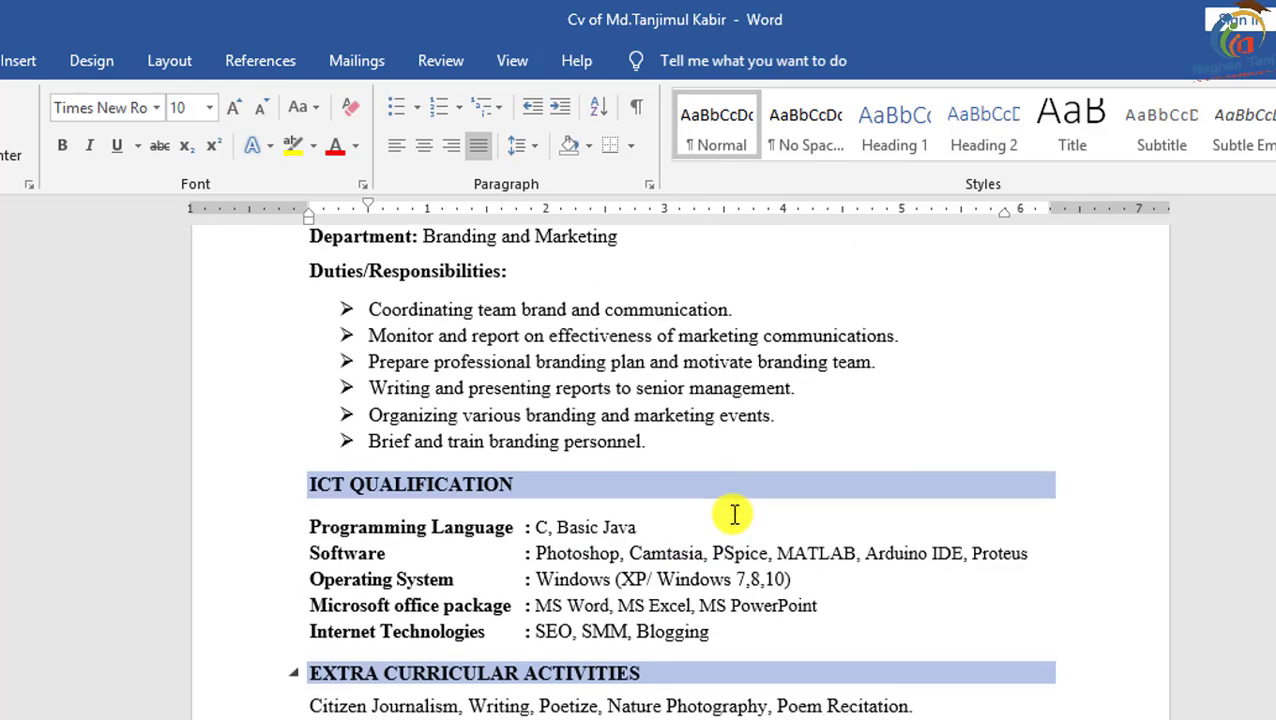
scroll(734, 514, down, 2)
scroll(734, 514, down, 3)
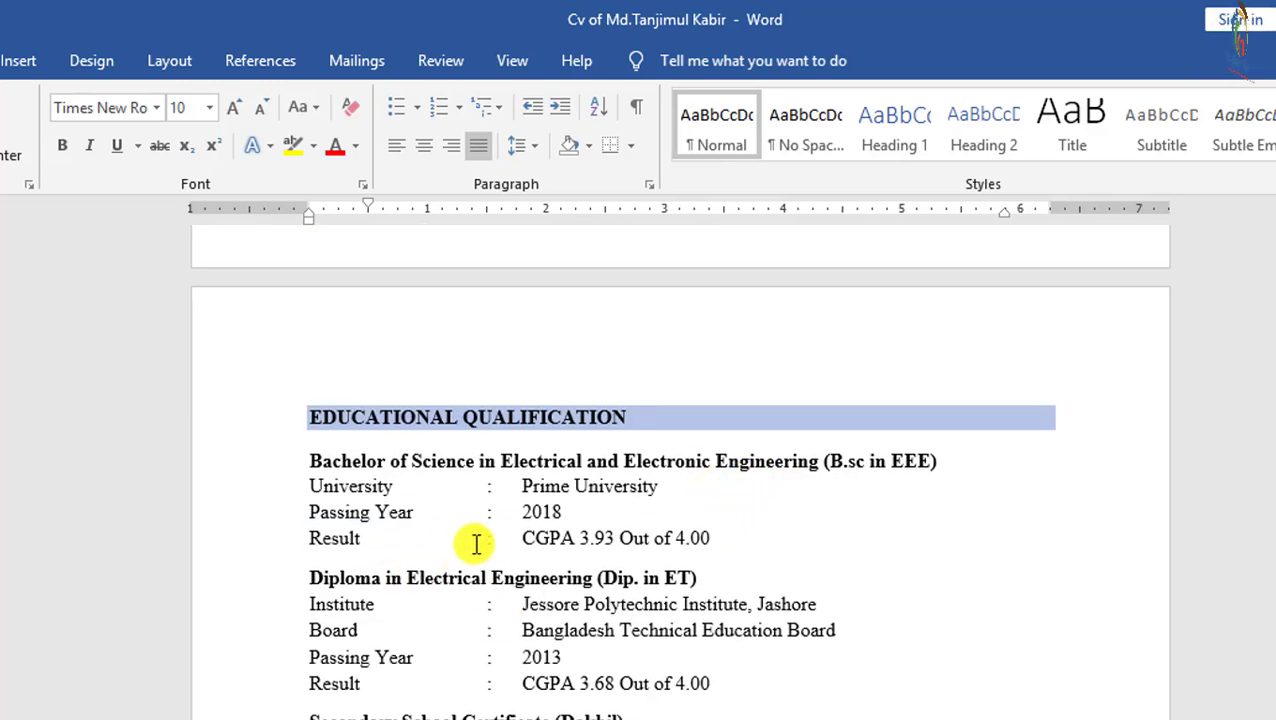
scroll(490, 526, down, 1)
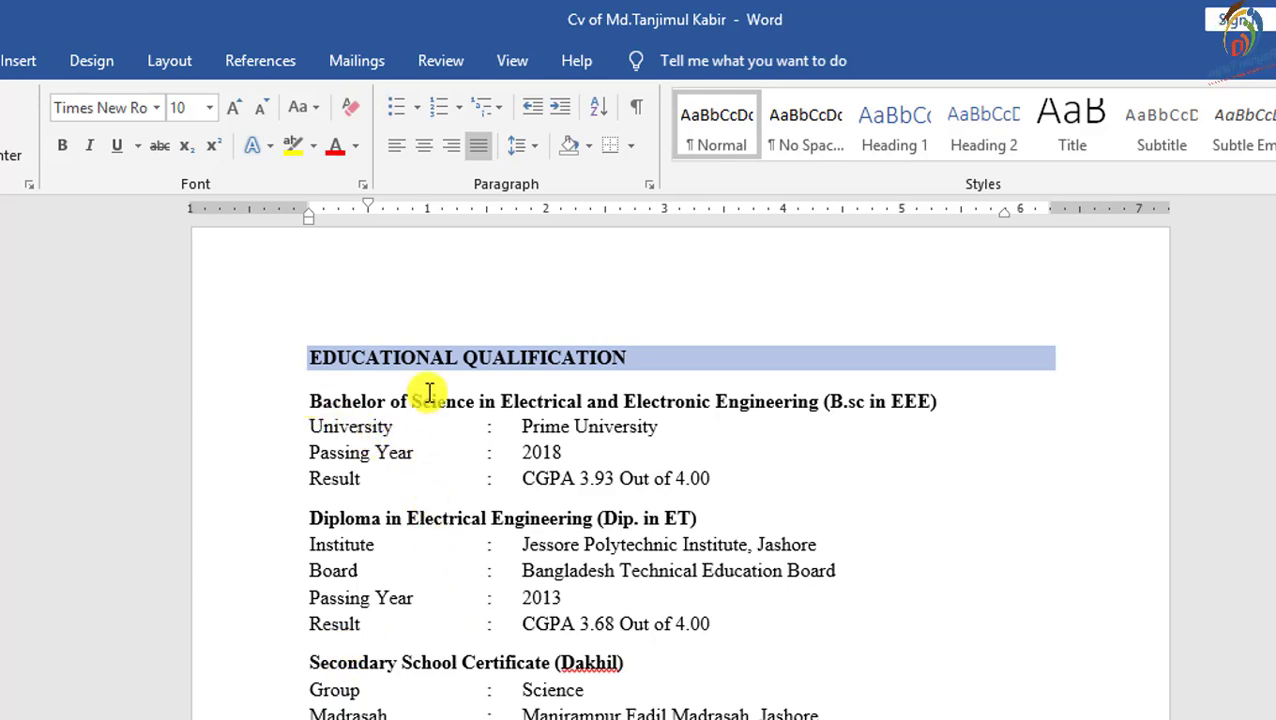
drag(824, 390, 971, 416)
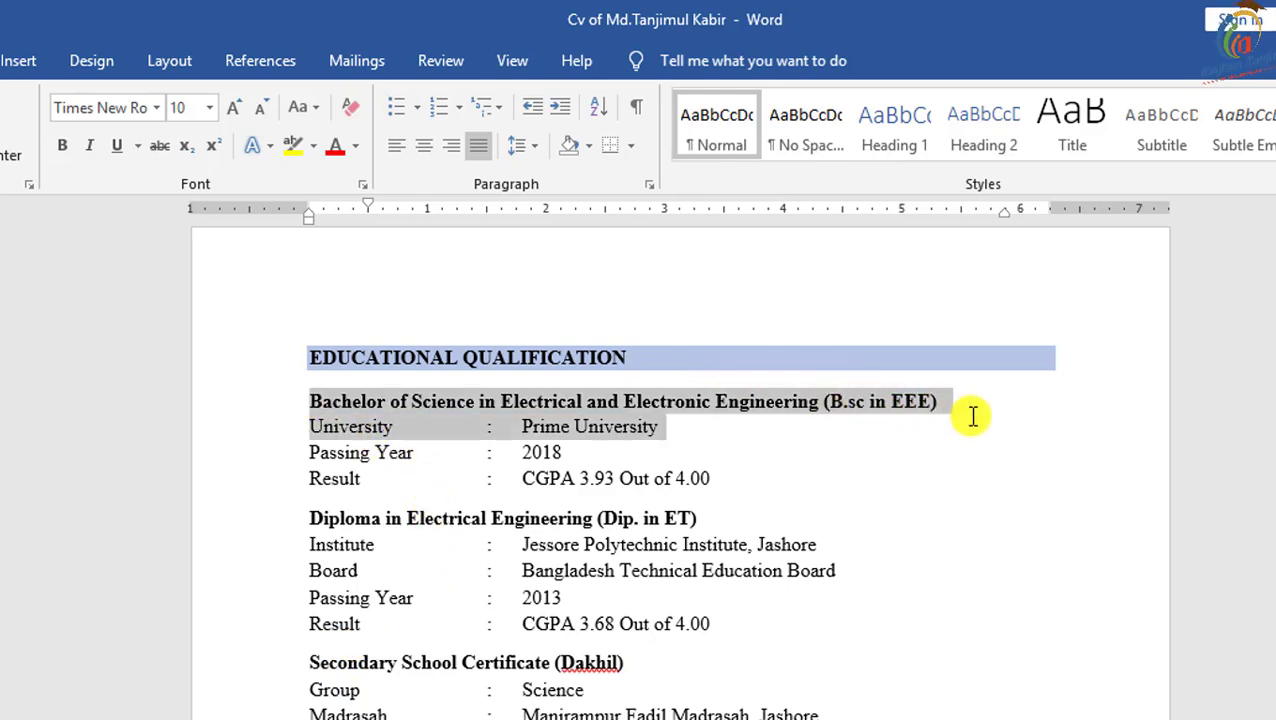
click(760, 470)
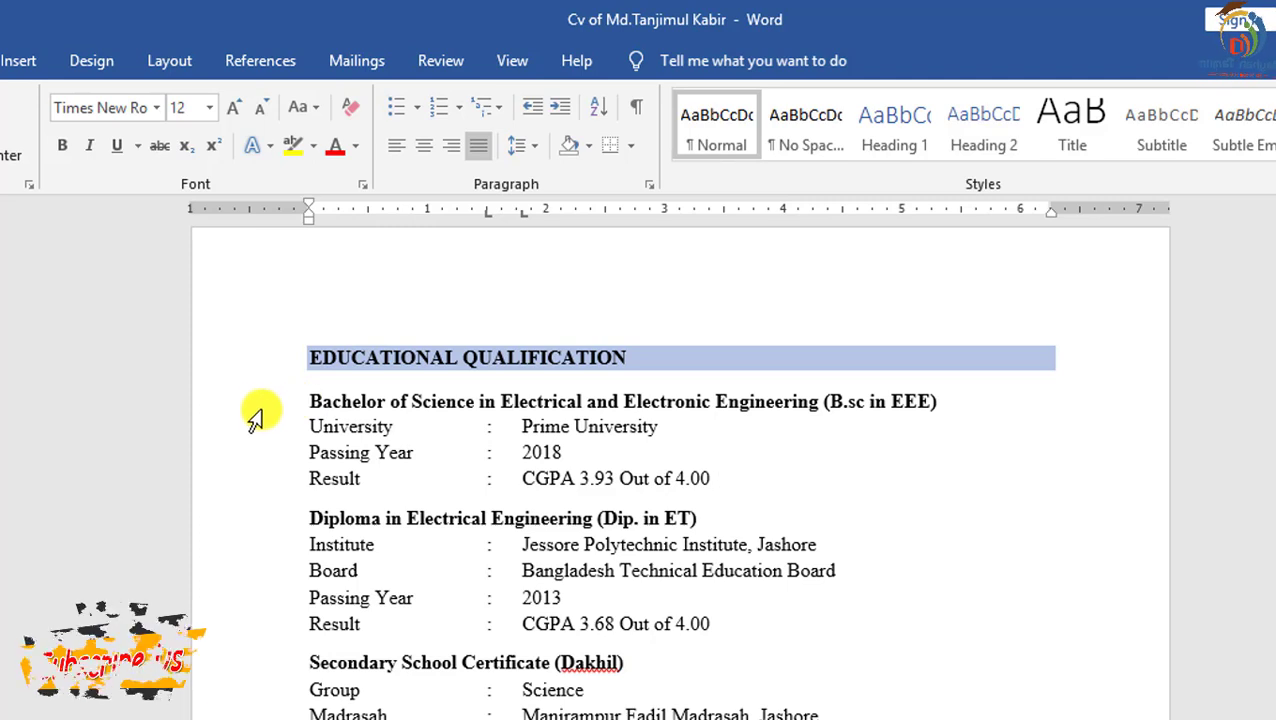
scroll(300, 421, up, 3)
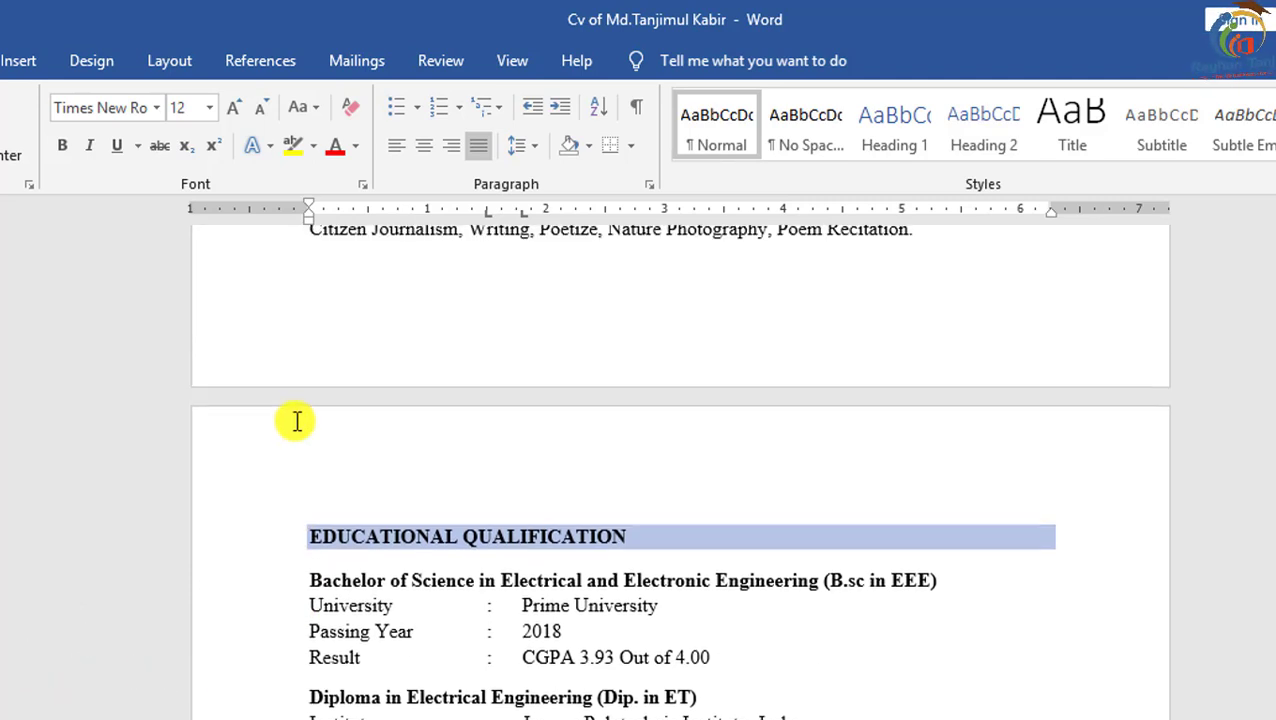
scroll(300, 421, up, 1)
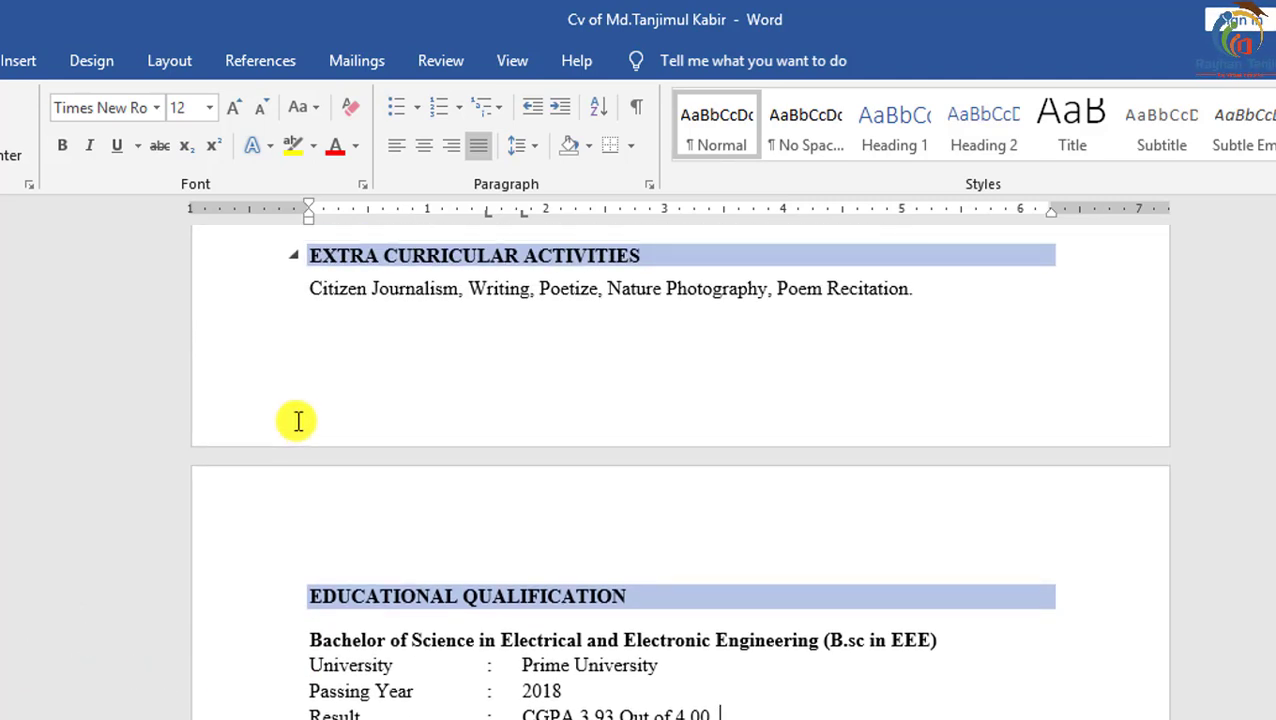
scroll(298, 421, down, 5)
scroll(298, 421, up, 4)
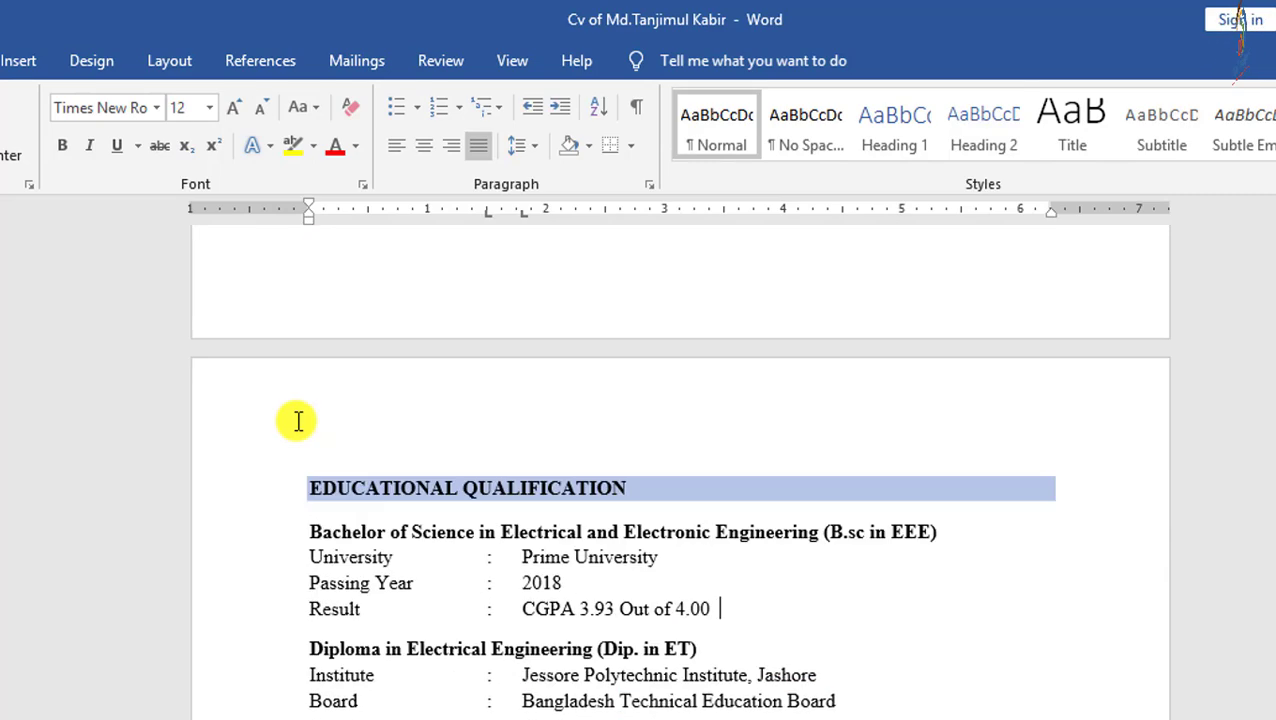
scroll(298, 421, up, 5)
scroll(298, 421, up, 2)
scroll(298, 421, down, 2)
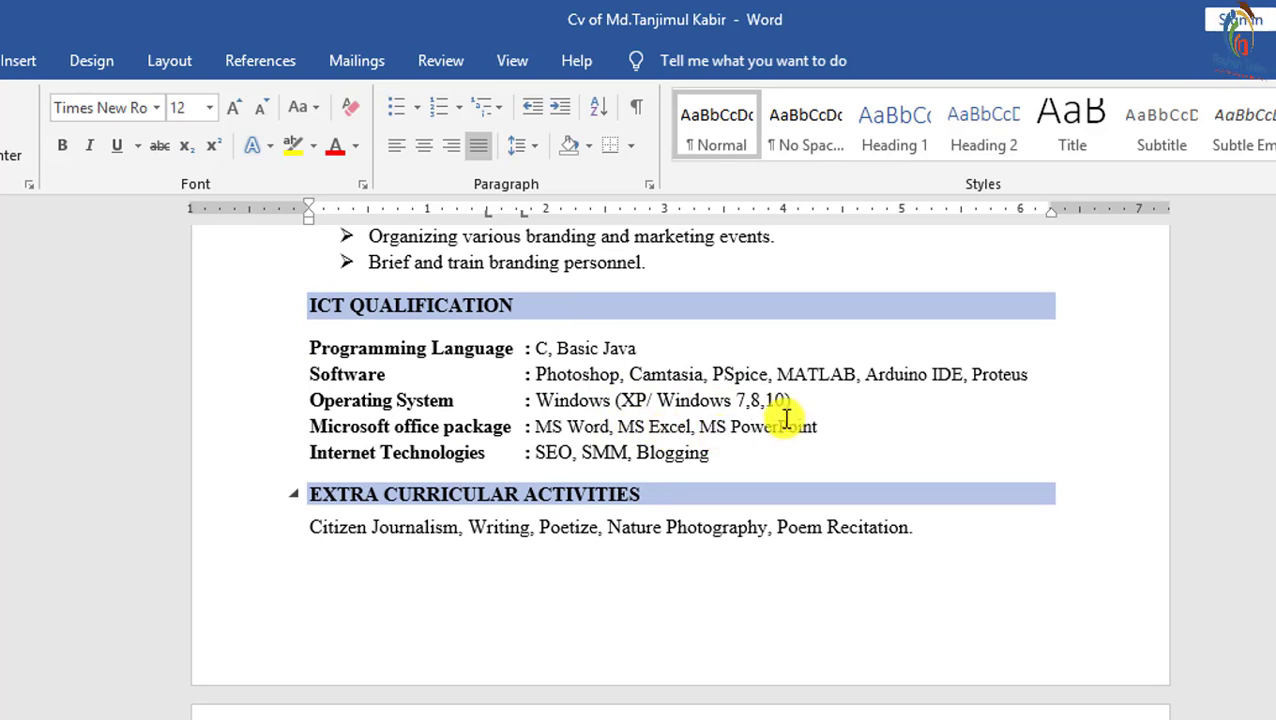
drag(538, 380, 849, 395)
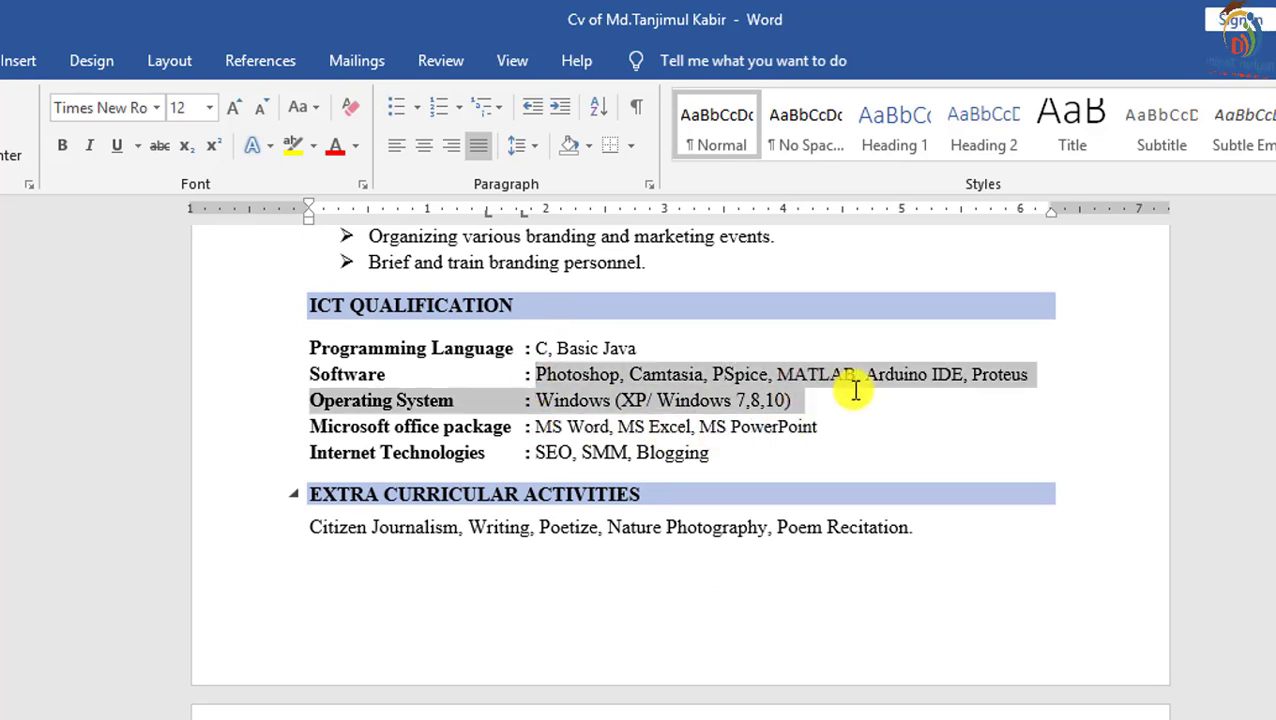
click(787, 446)
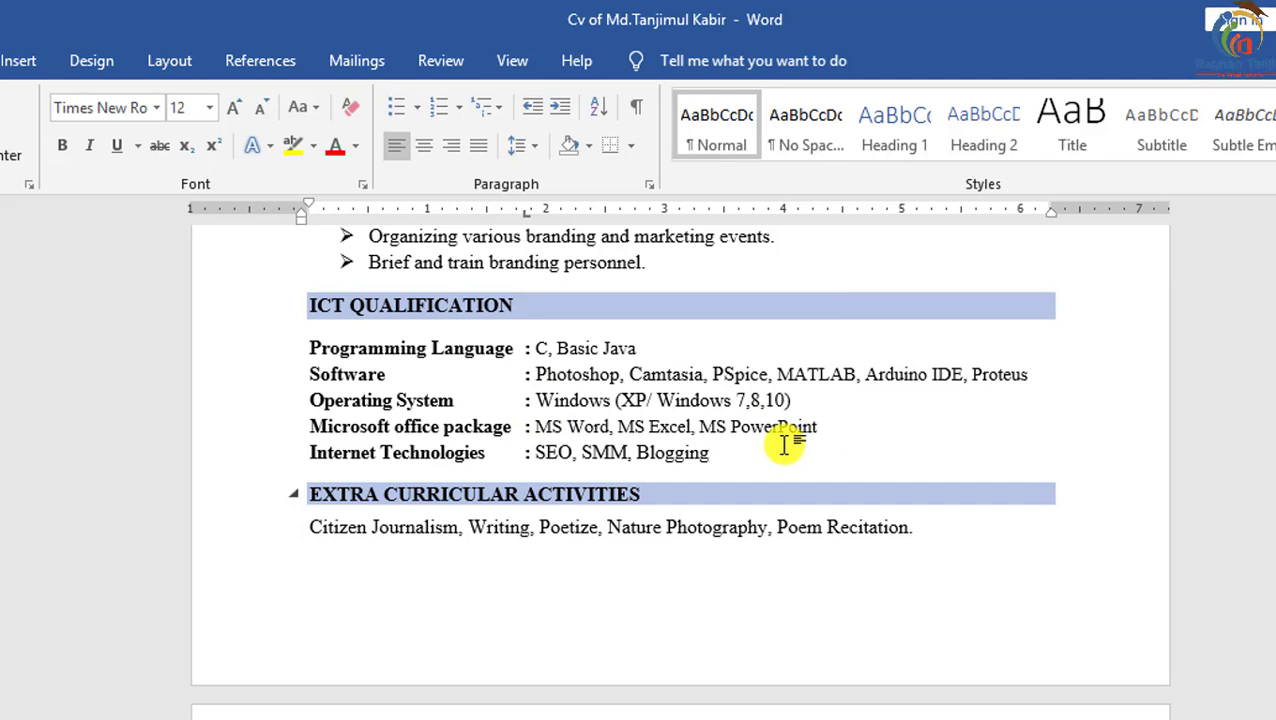
click(854, 433)
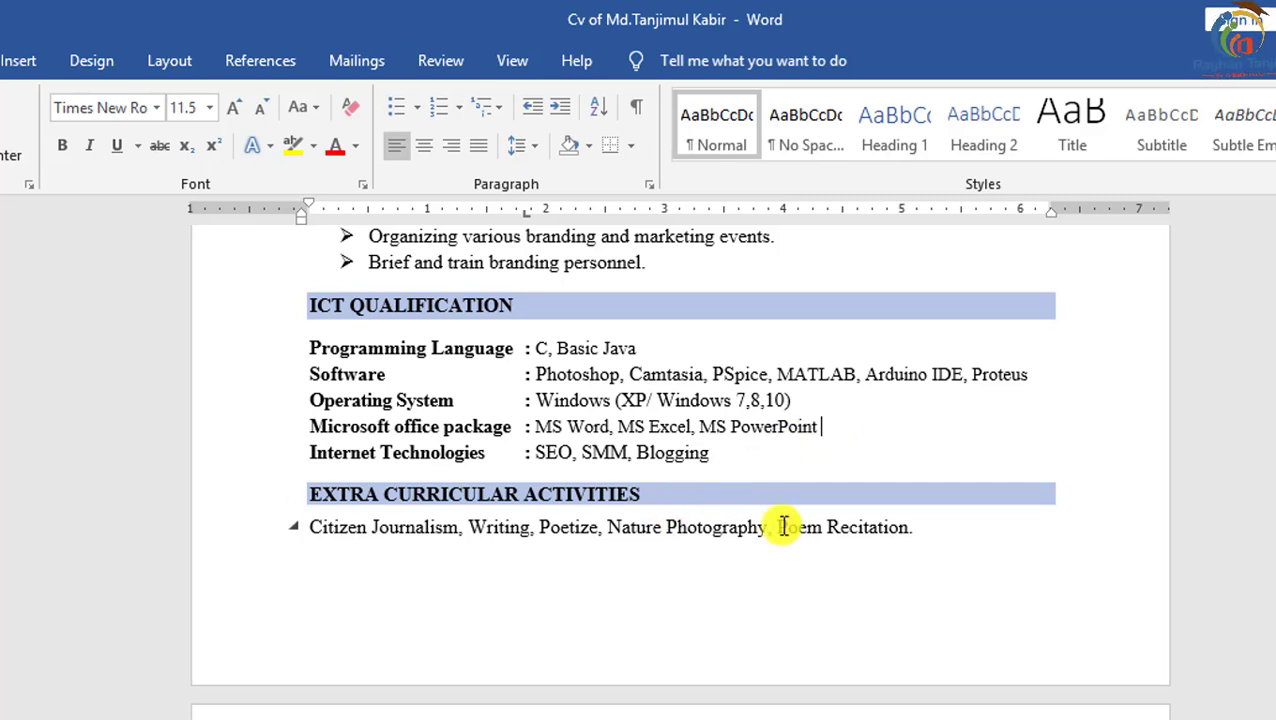
mouse_move(680, 494)
click(732, 459)
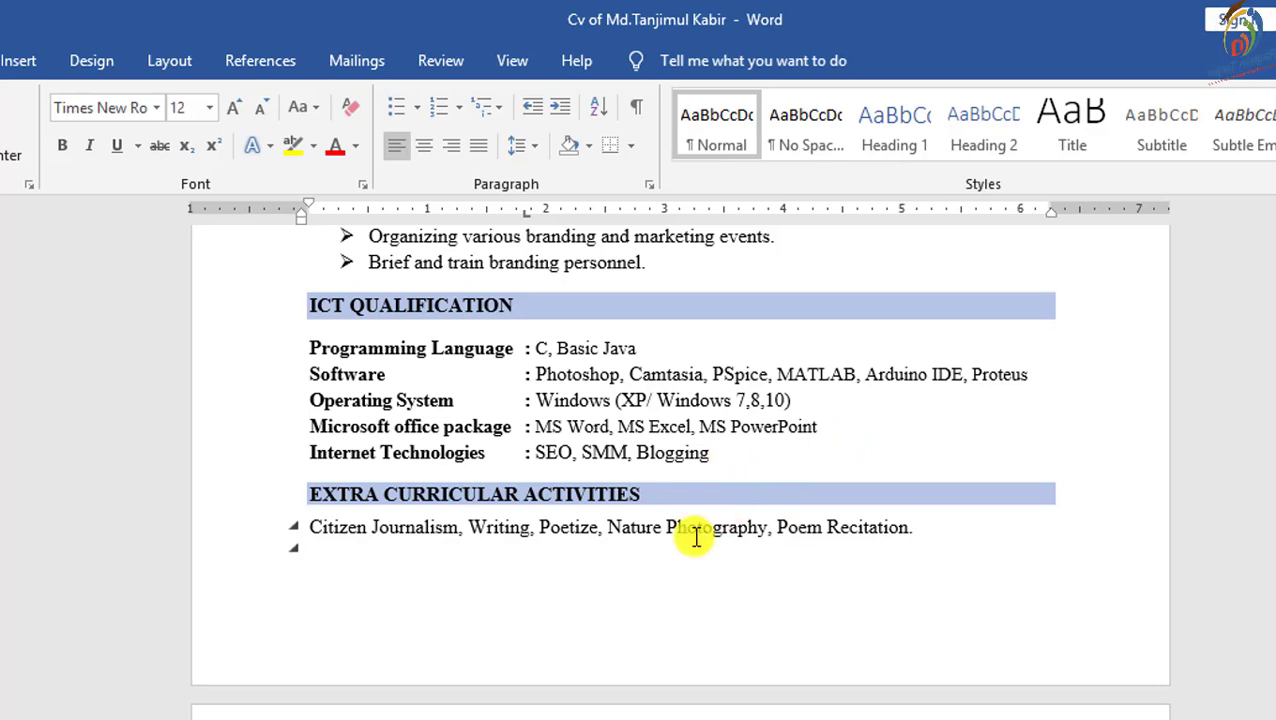
scroll(692, 527, down, 3)
scroll(694, 534, up, 1)
scroll(692, 530, up, 5)
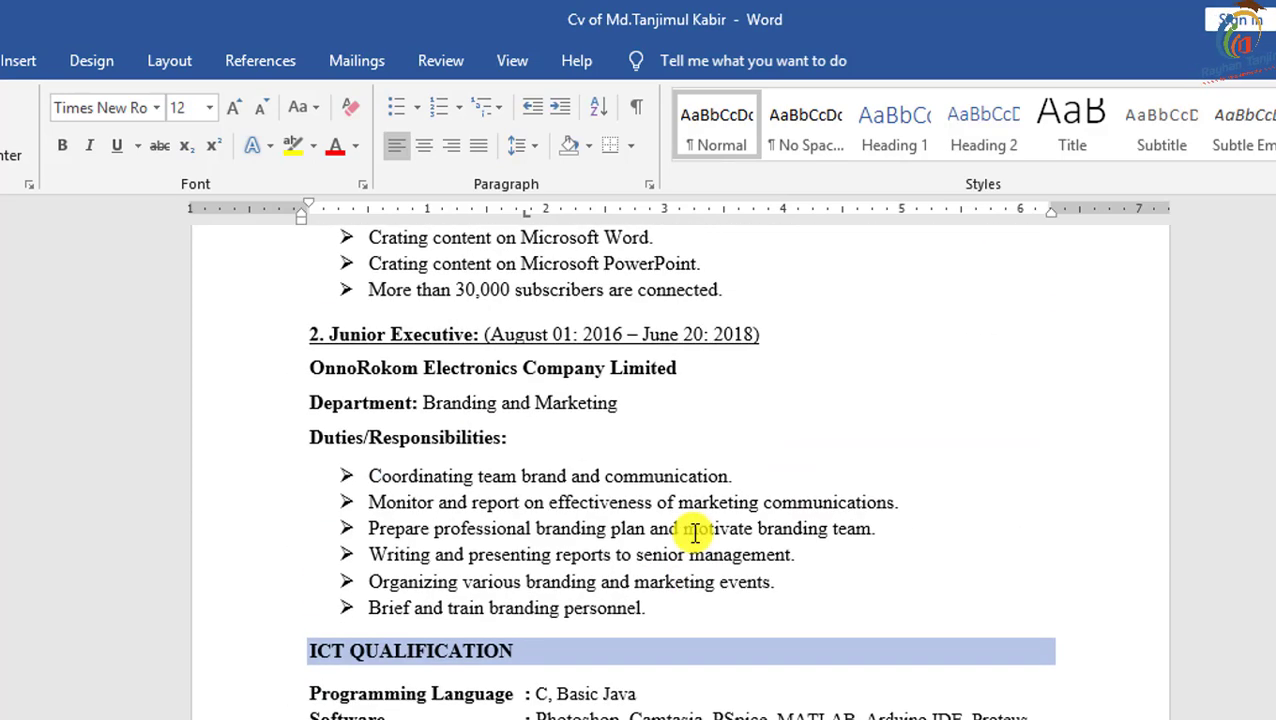
scroll(692, 530, up, 3)
scroll(692, 530, up, 3)
click(372, 567)
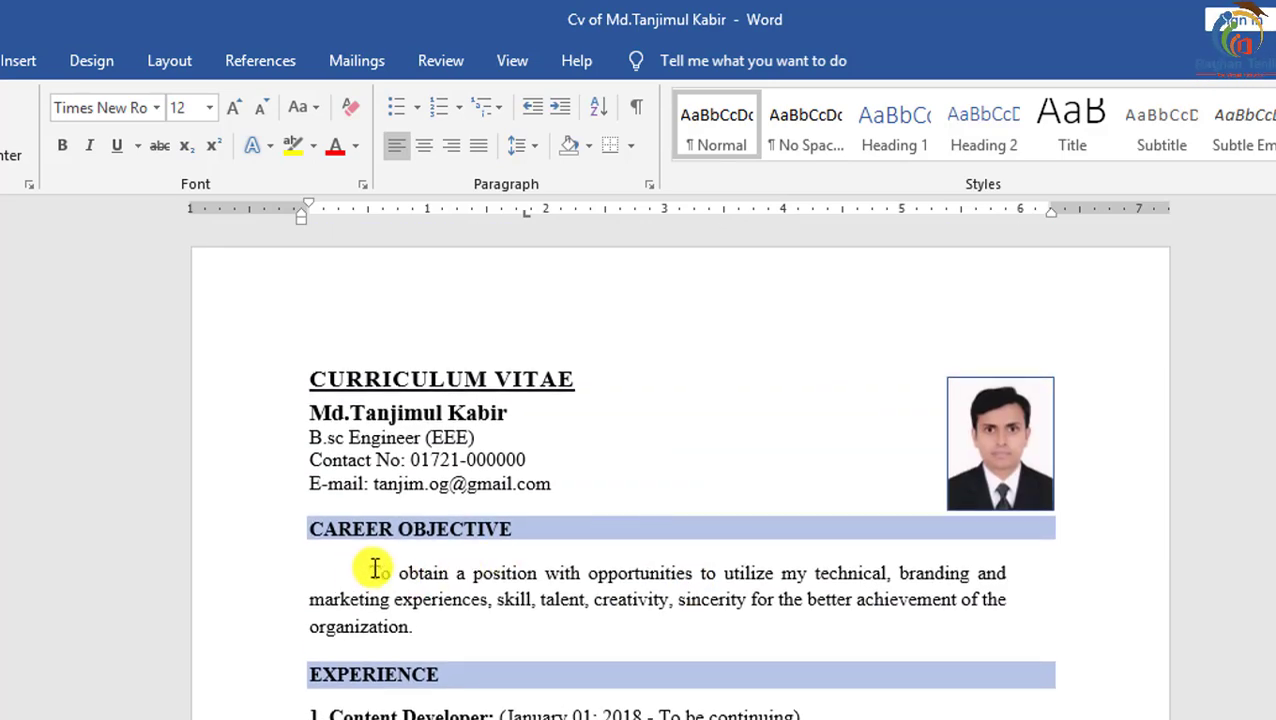
scroll(732, 628, down, 1)
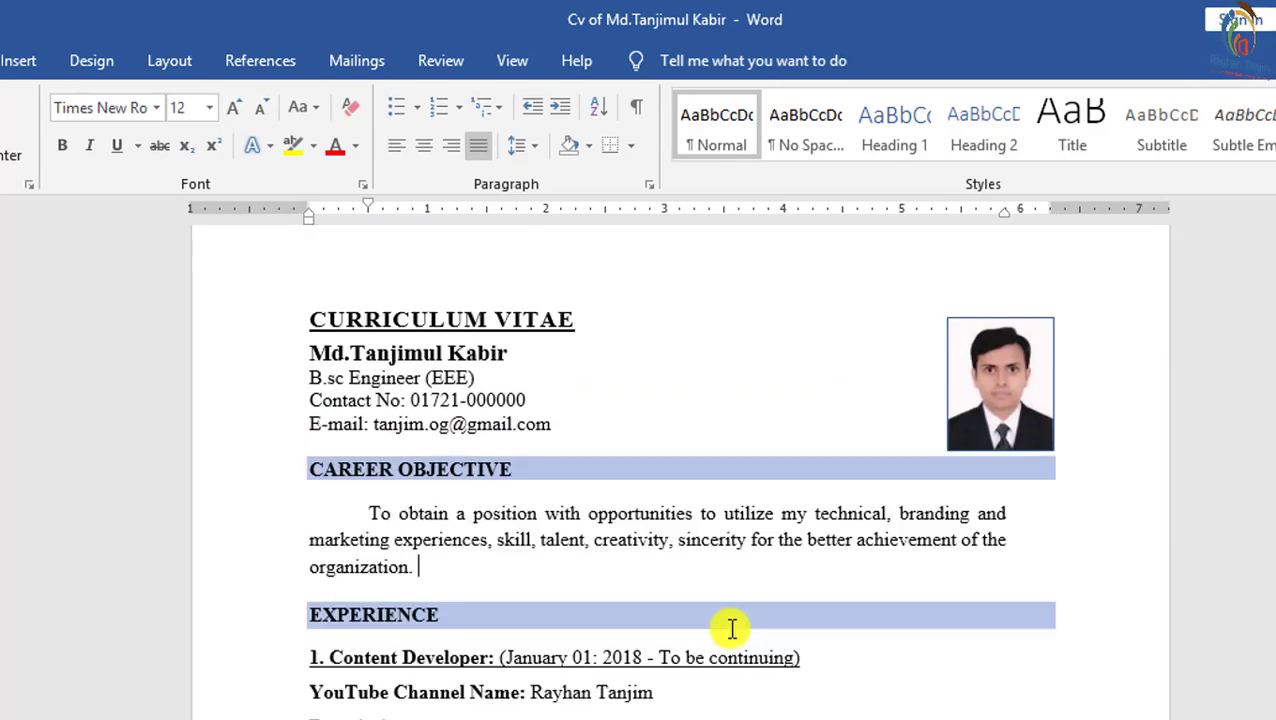
text(I are )
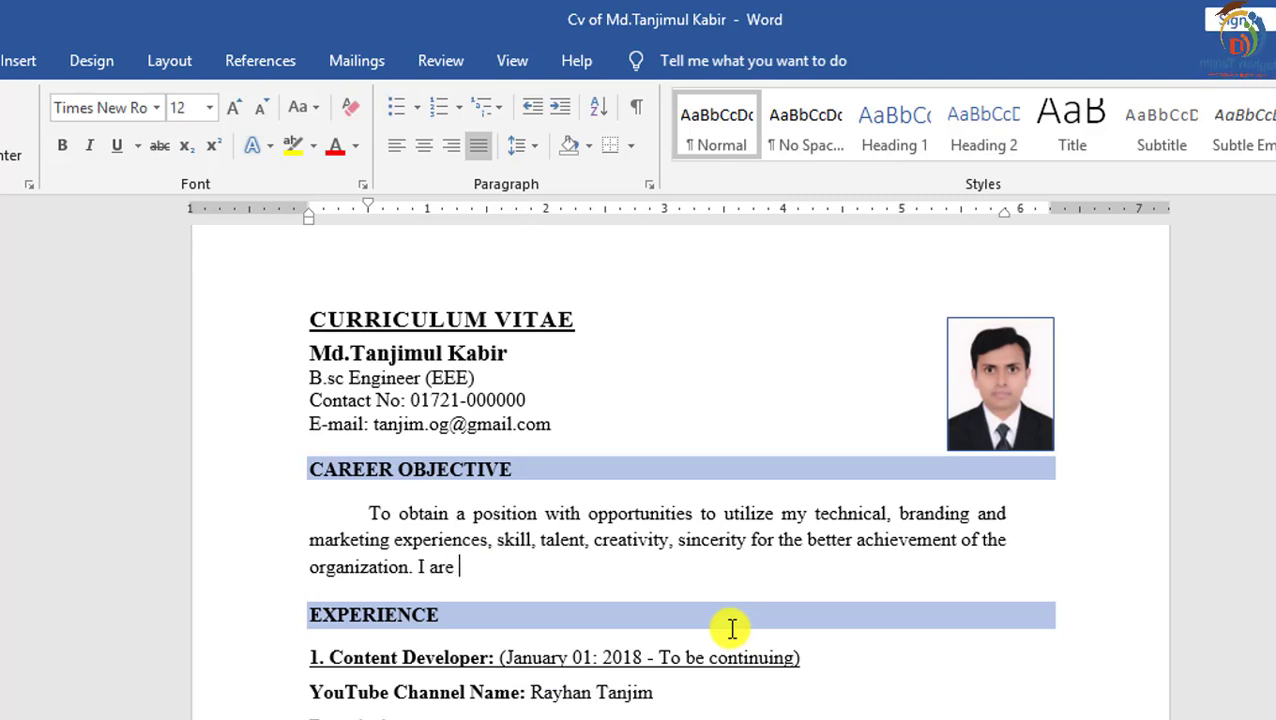
text(a good boy)
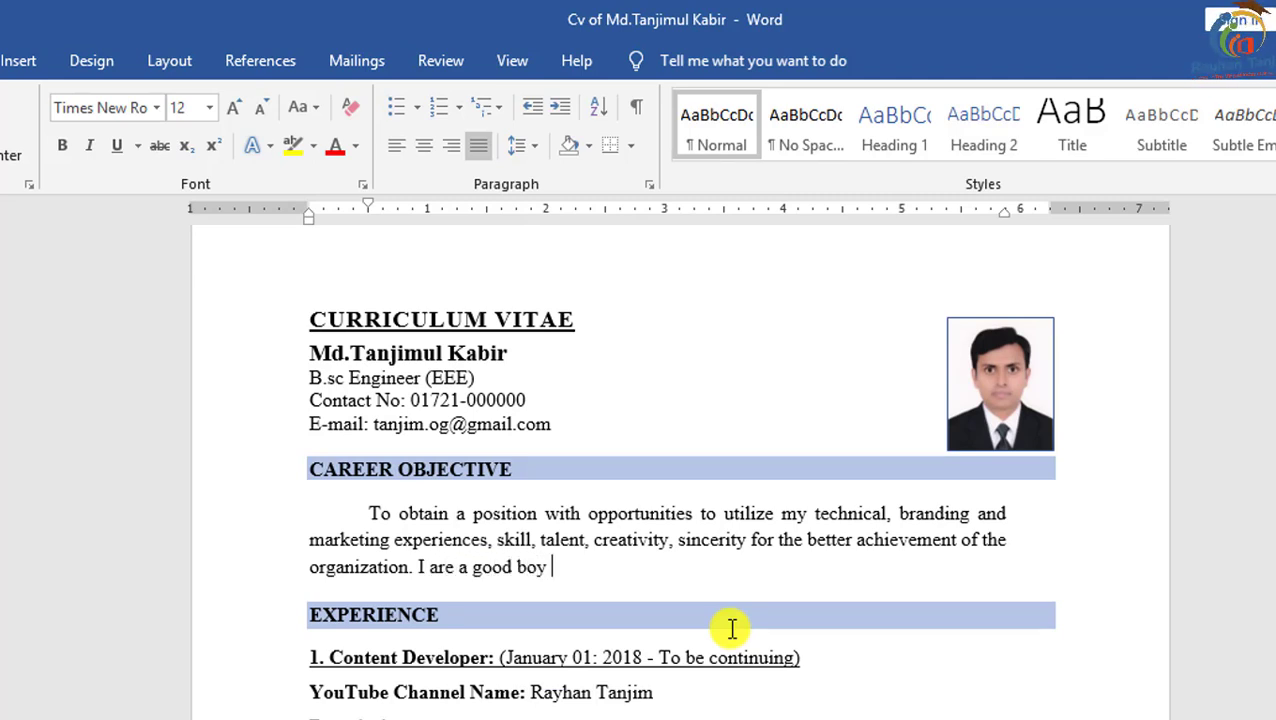
click(900, 660)
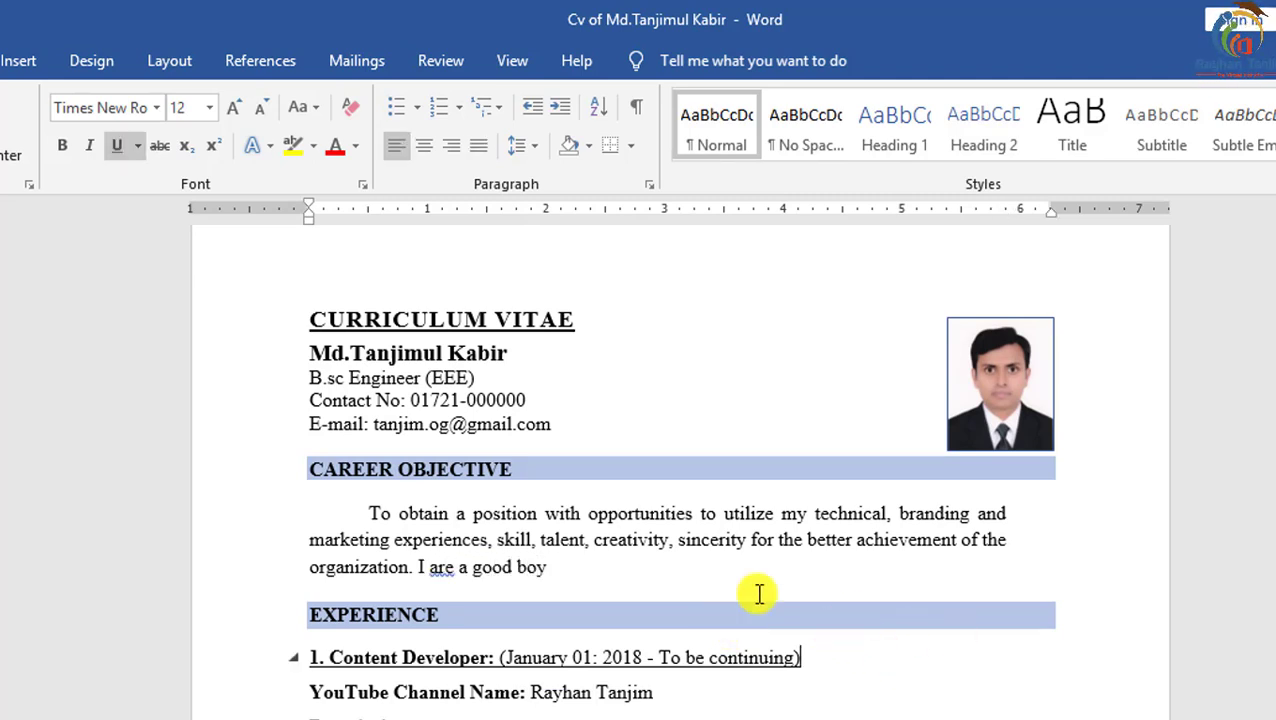
right_click(443, 567)
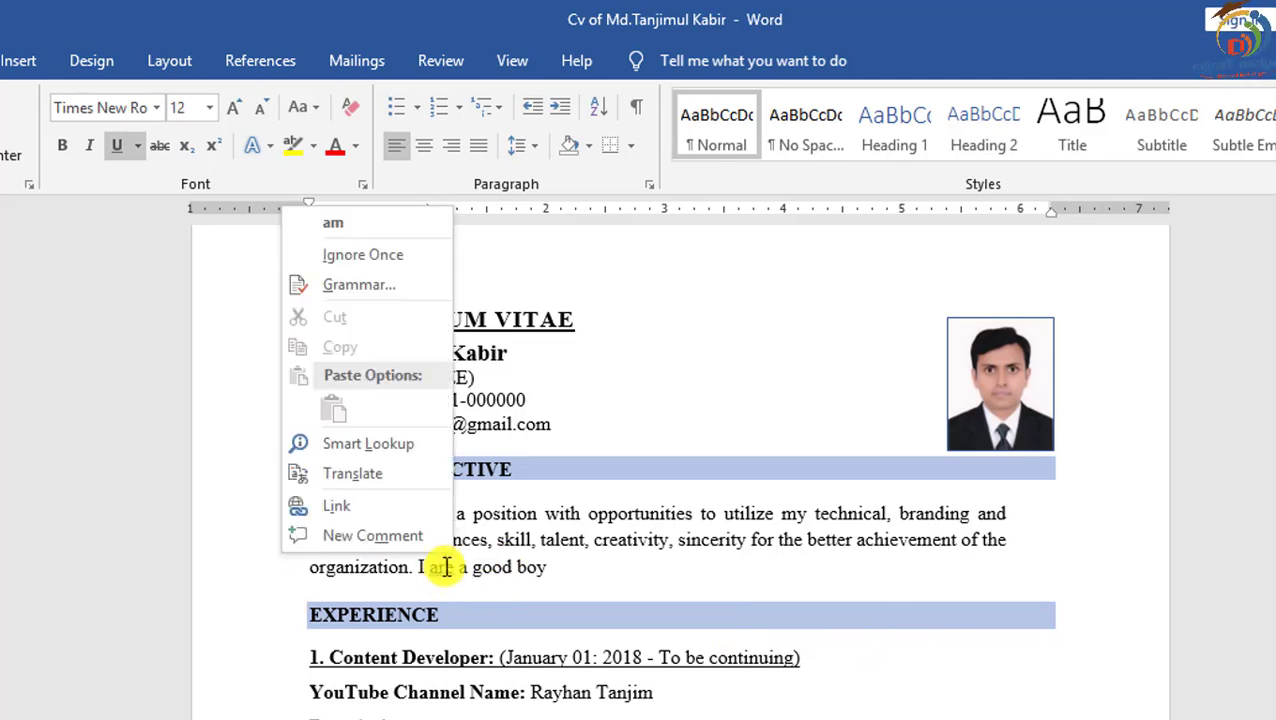
click(355, 232)
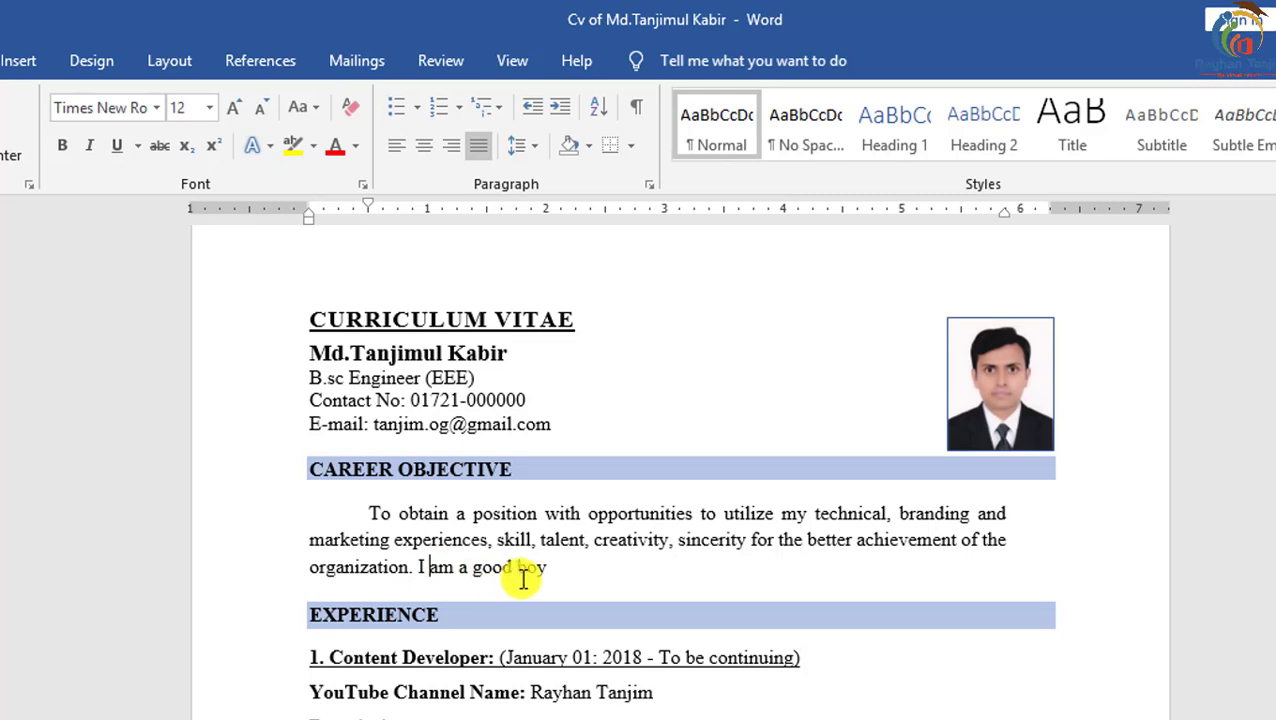
drag(551, 567, 418, 567)
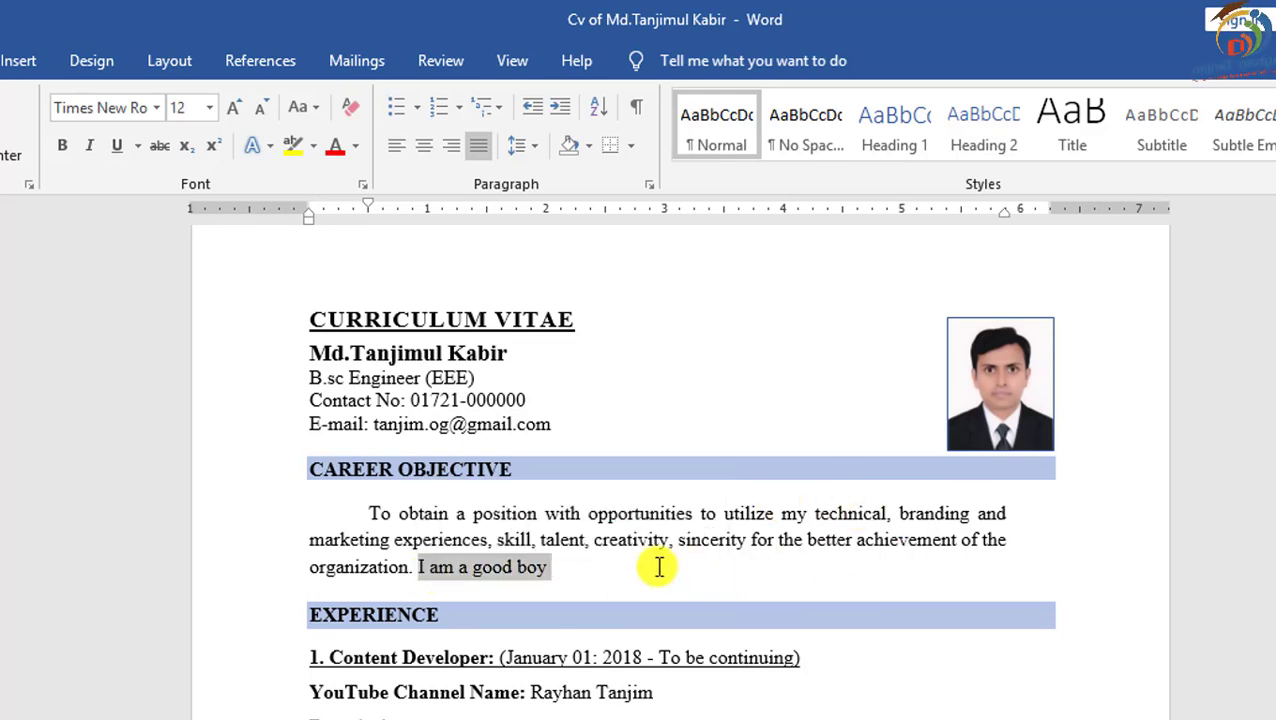
key(Delete)
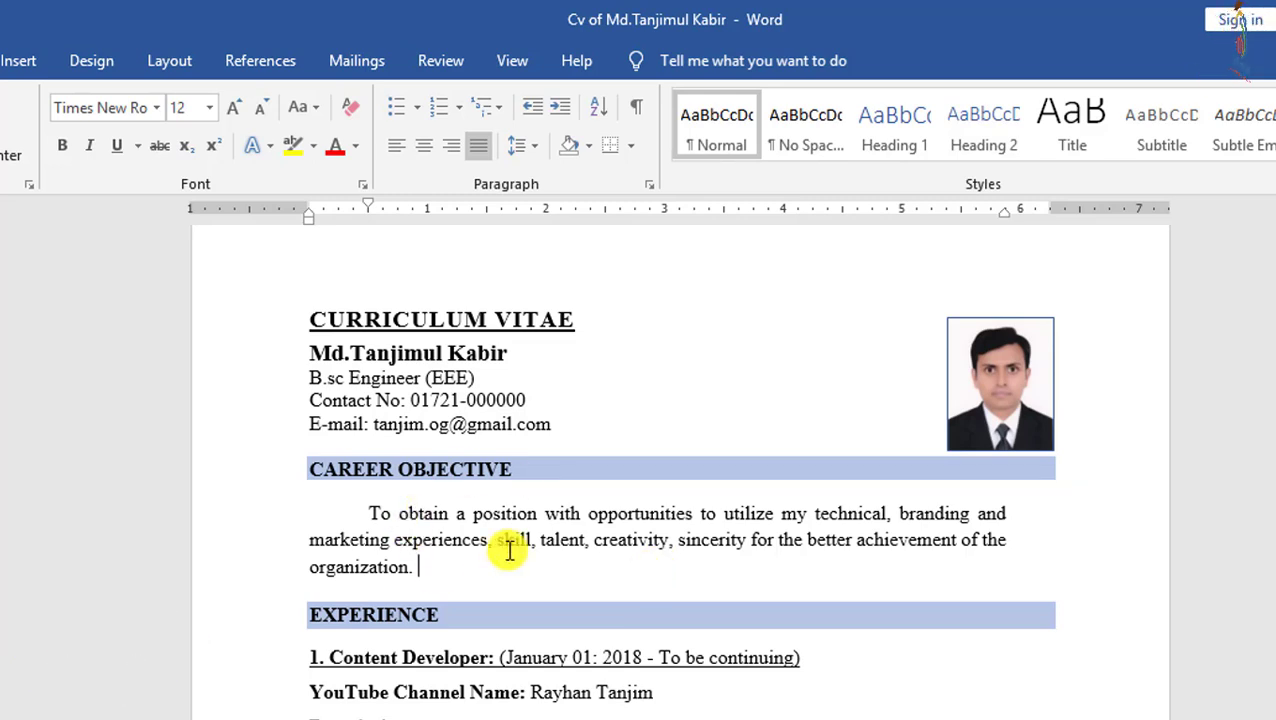
scroll(513, 540, down, 2)
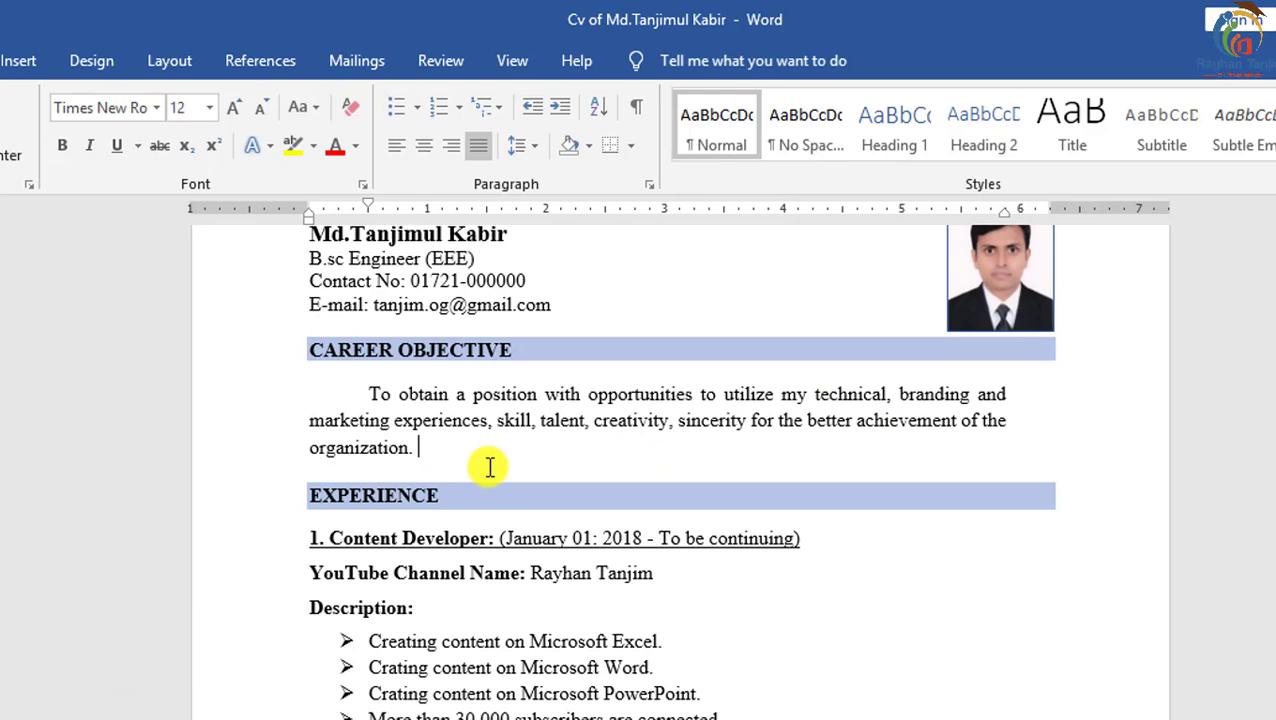
scroll(490, 467, up, 2)
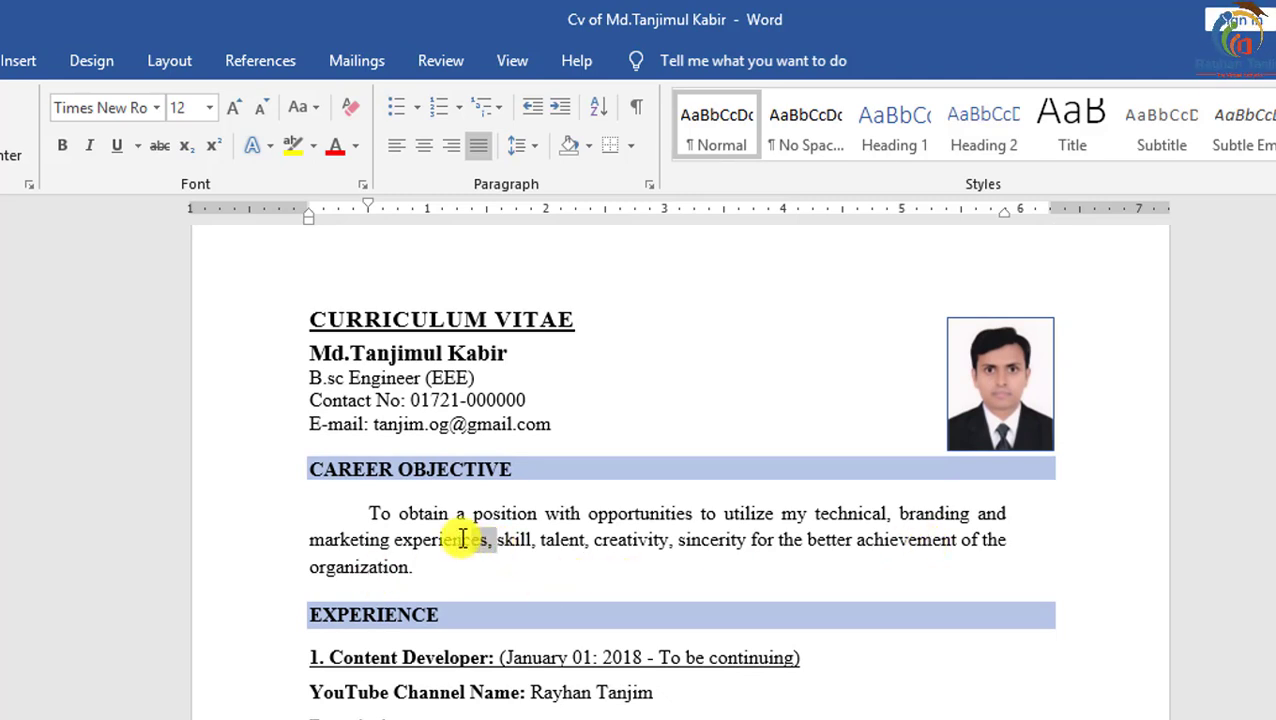
drag(468, 540, 415, 522)
click(640, 558)
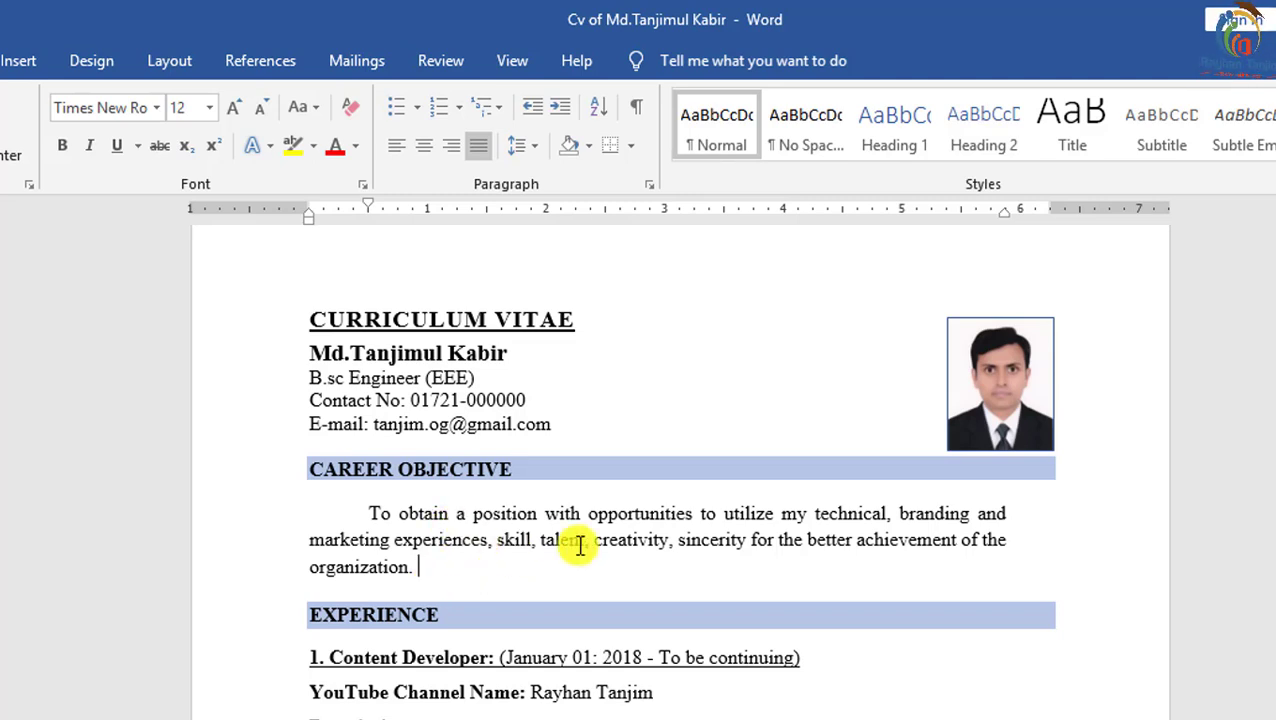
scroll(900, 700, down, 10)
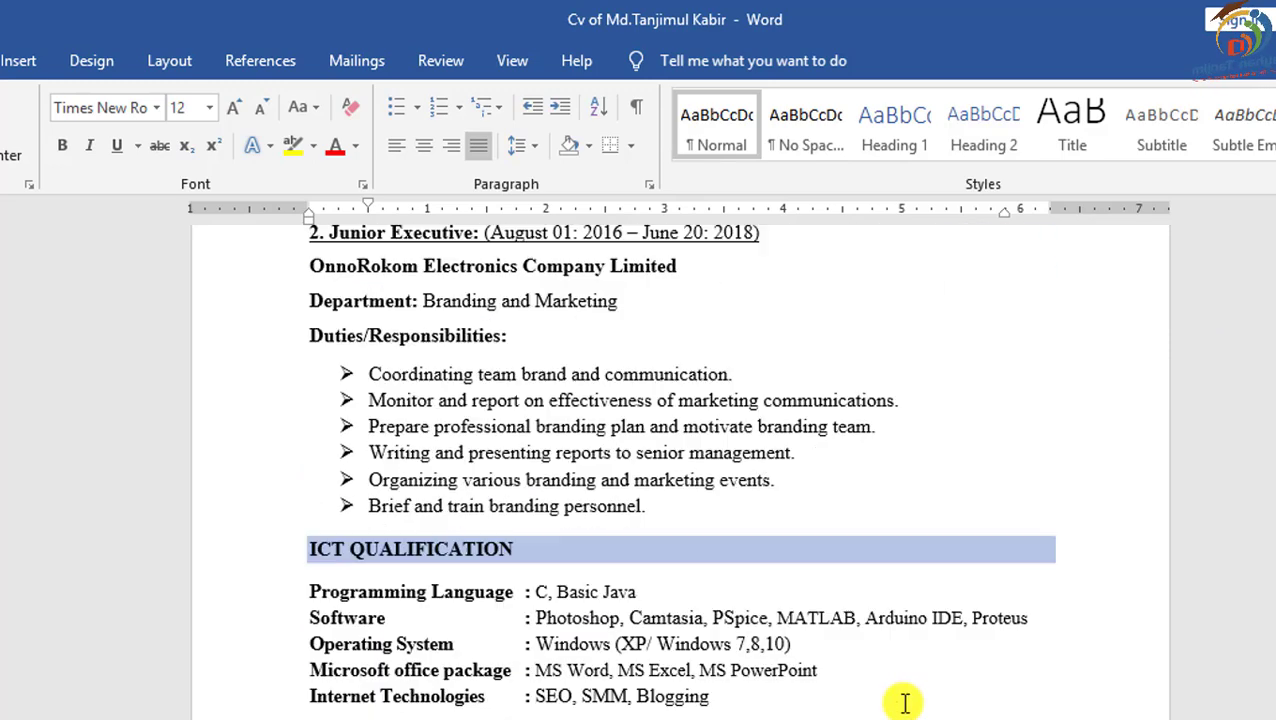
scroll(904, 703, down, 8)
scroll(904, 703, down, 1)
scroll(904, 703, down, 1)
scroll(904, 703, down, 3)
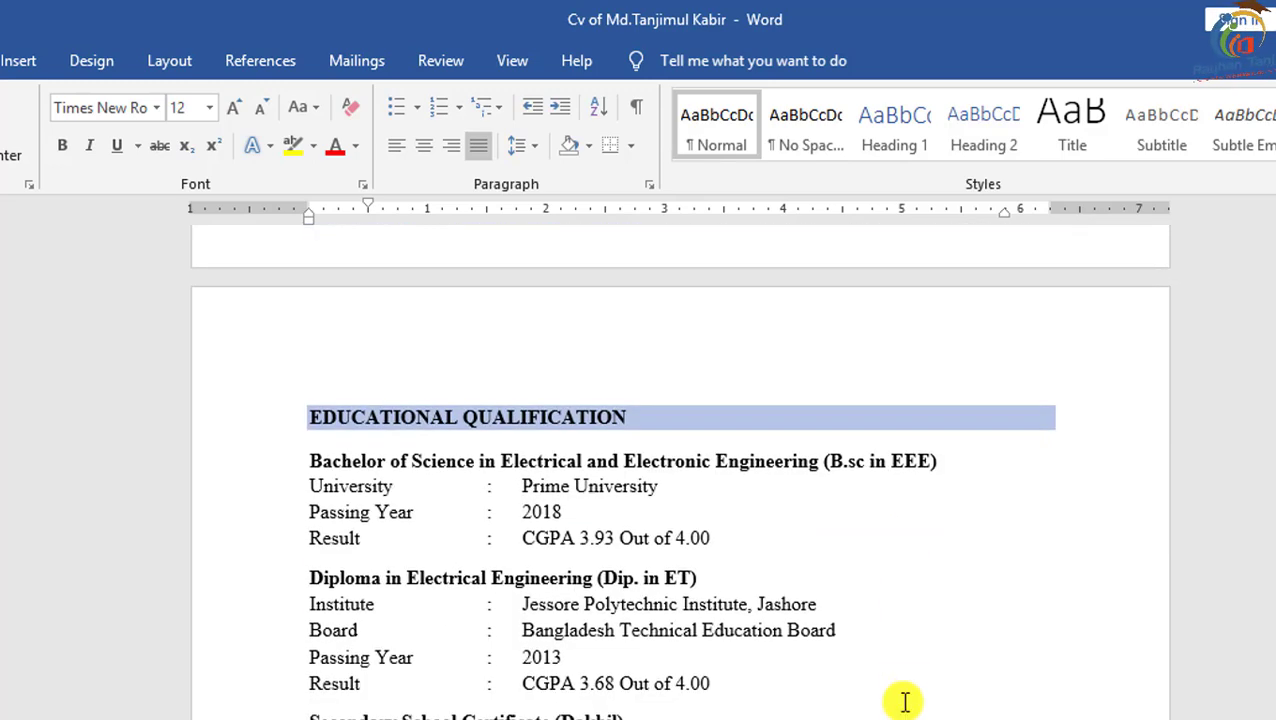
scroll(904, 701, down, 3)
scroll(904, 701, down, 3)
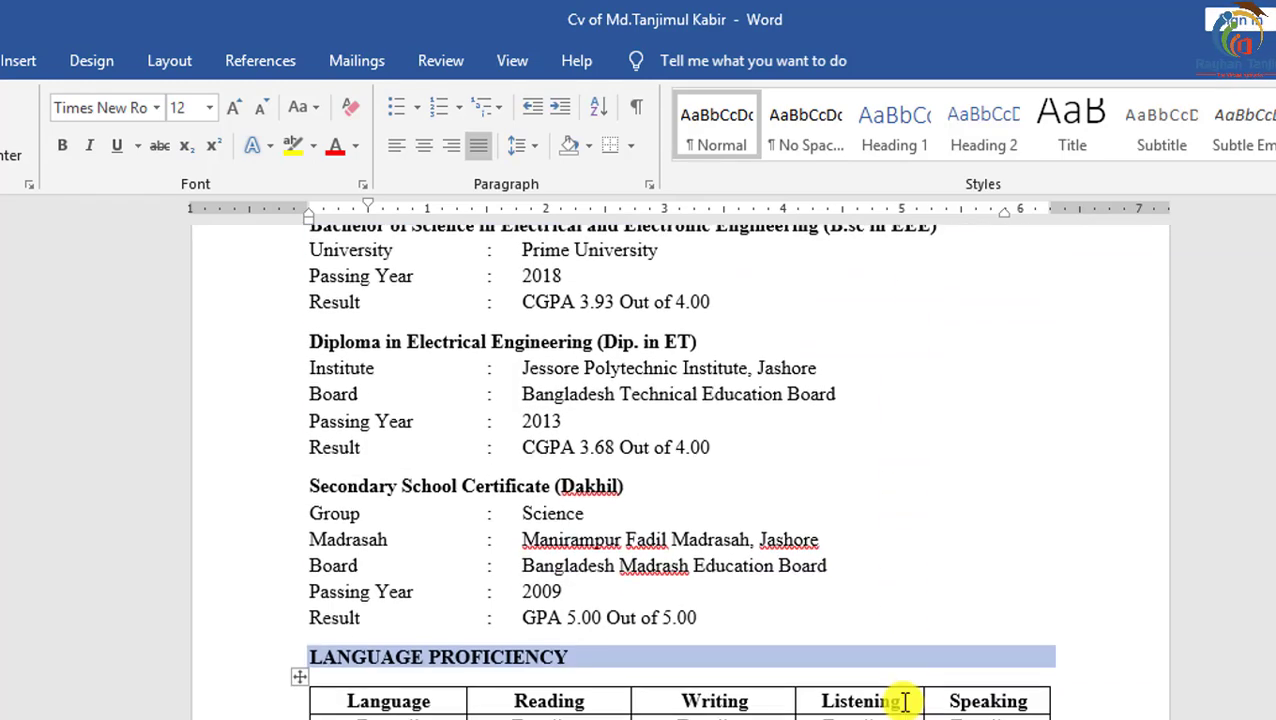
scroll(904, 701, down, 5)
scroll(904, 701, down, 1)
scroll(904, 701, down, 2)
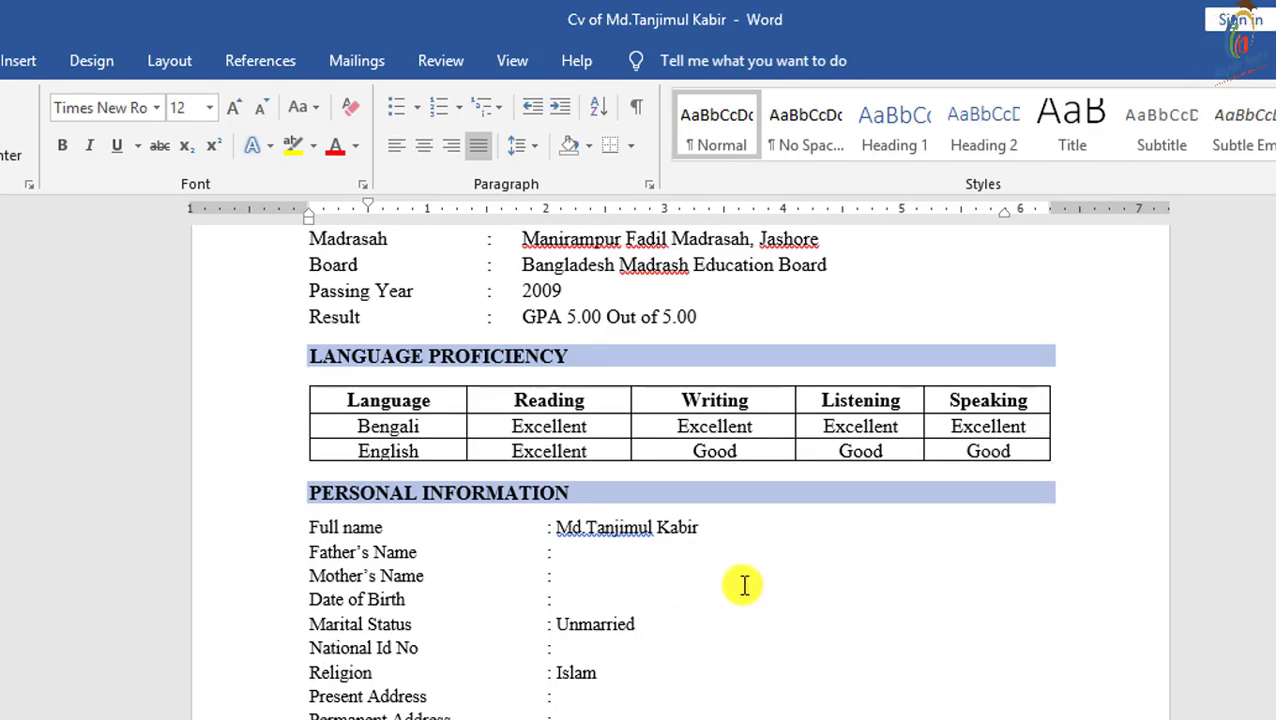
scroll(749, 585, up, 4)
scroll(758, 587, up, 4)
scroll(762, 588, up, 8)
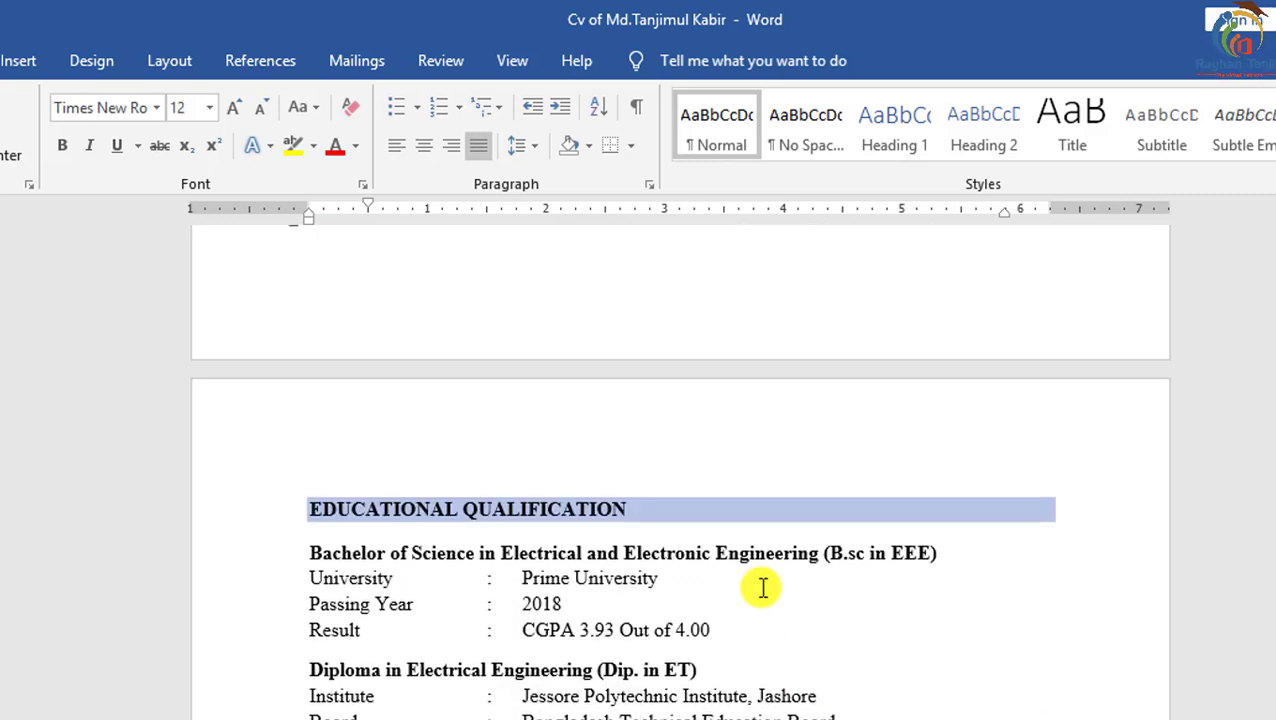
scroll(777, 399, up, 1)
scroll(735, 399, up, 5)
scroll(735, 399, up, 1)
scroll(738, 400, up, 3)
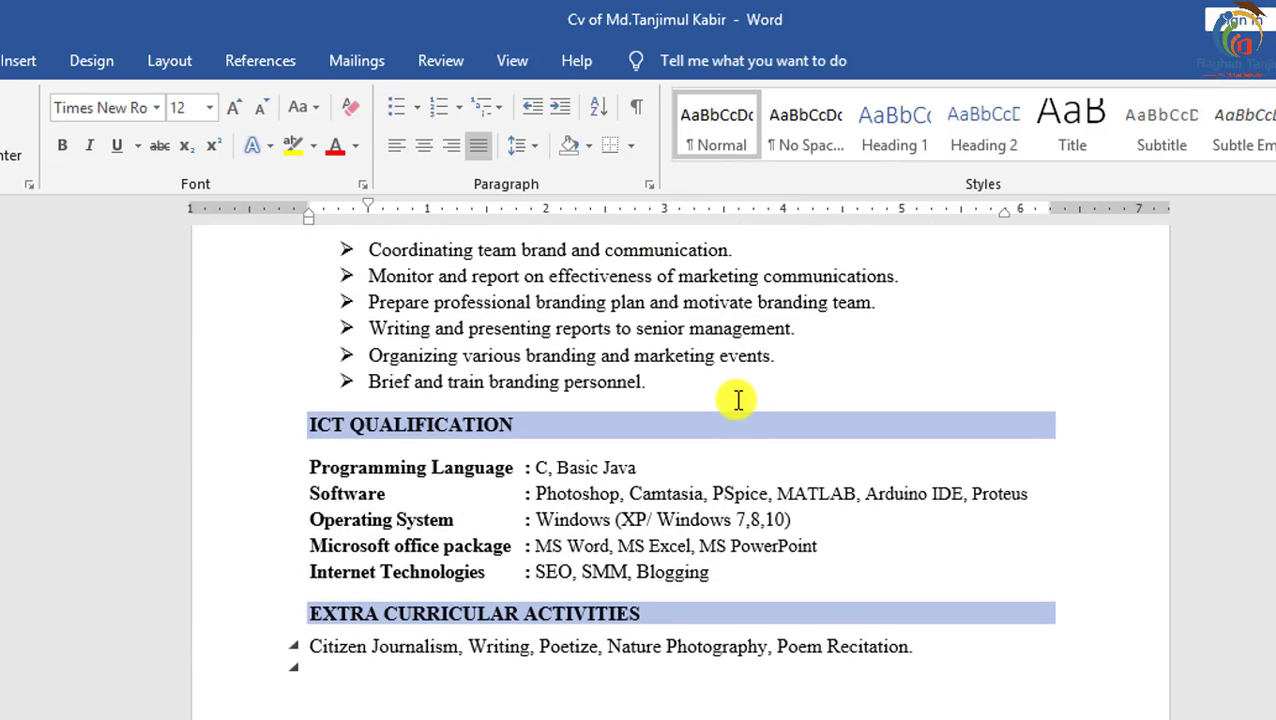